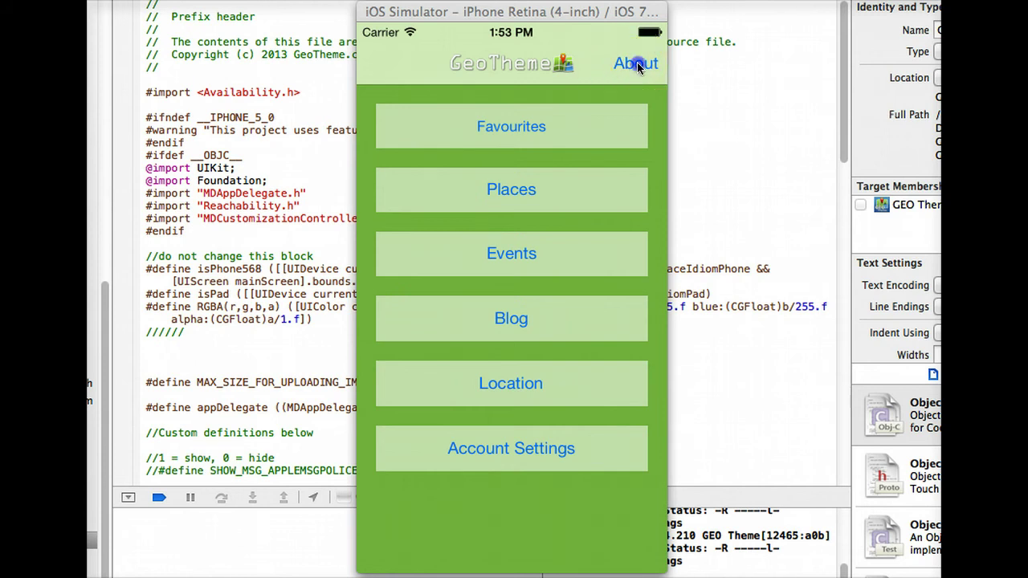
Step: Check the app's version number on the About page, then view the account sign-in screen
left_click(637, 62)
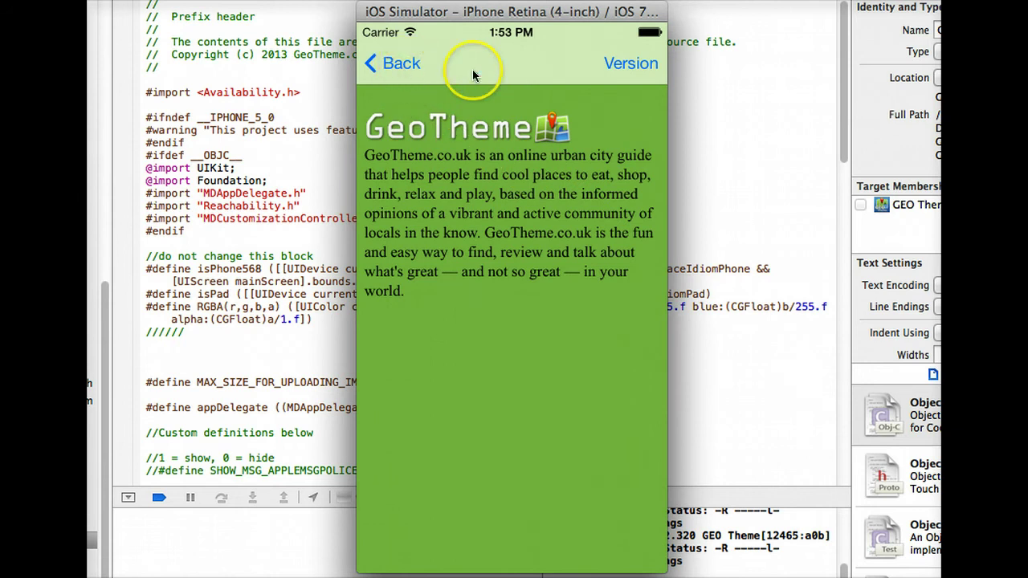
left_click(623, 64)
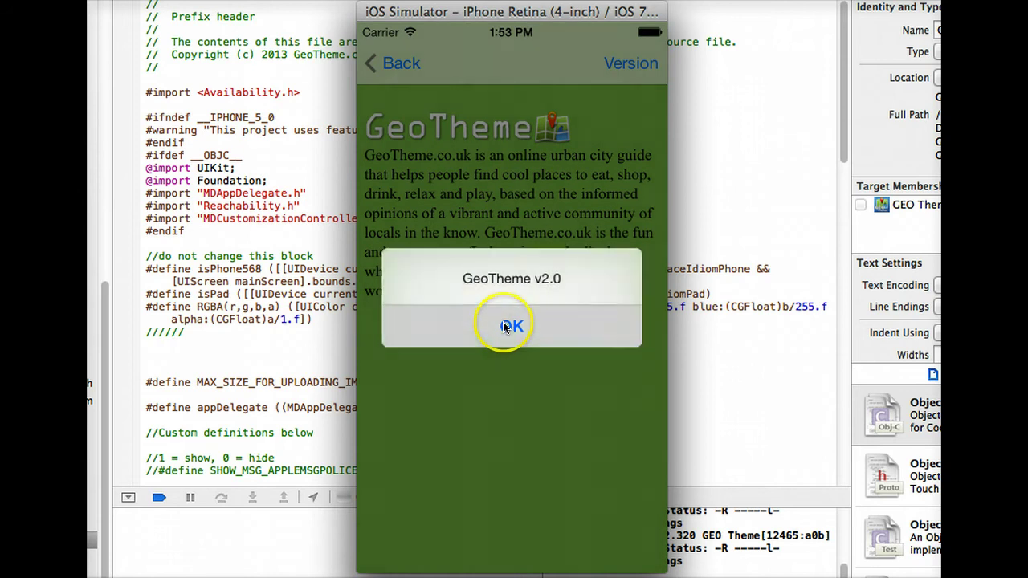
left_click(504, 326)
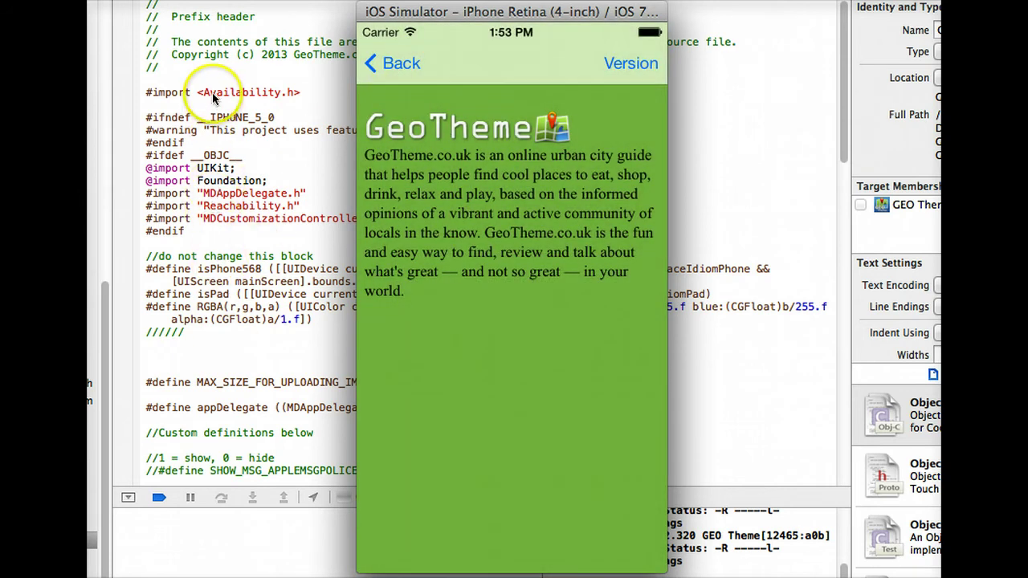
left_click(406, 64)
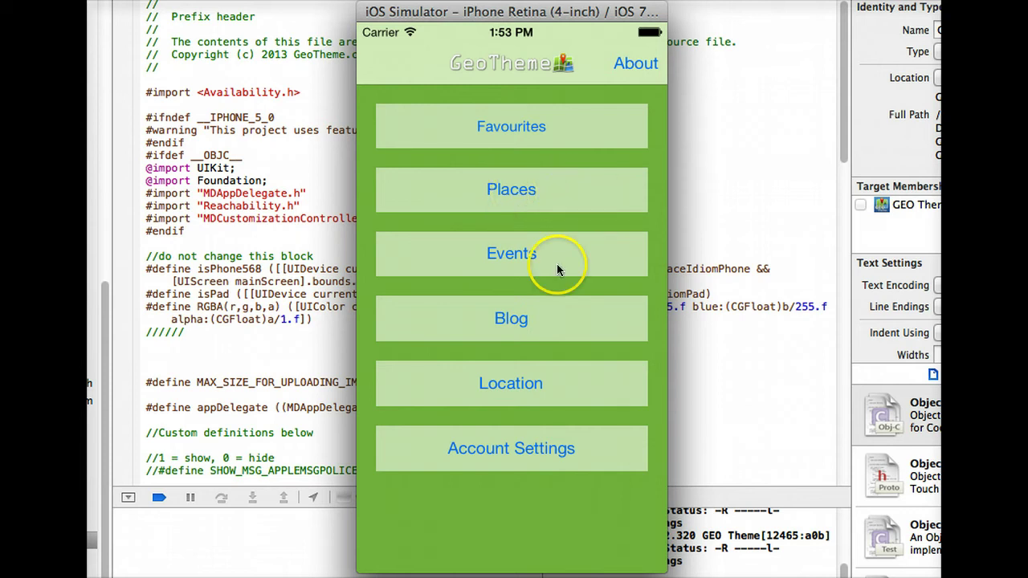
left_click(512, 450)
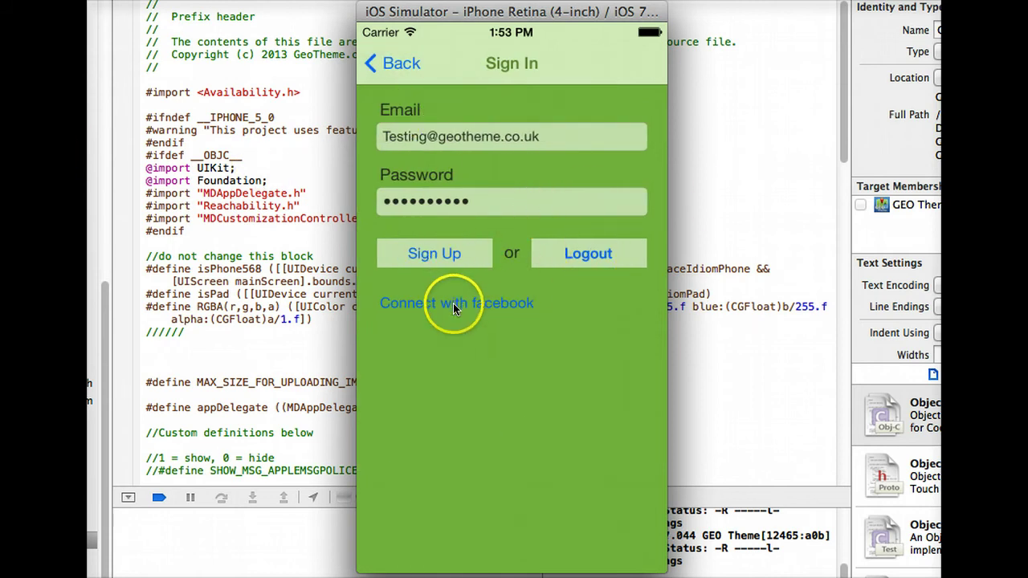
left_click(398, 65)
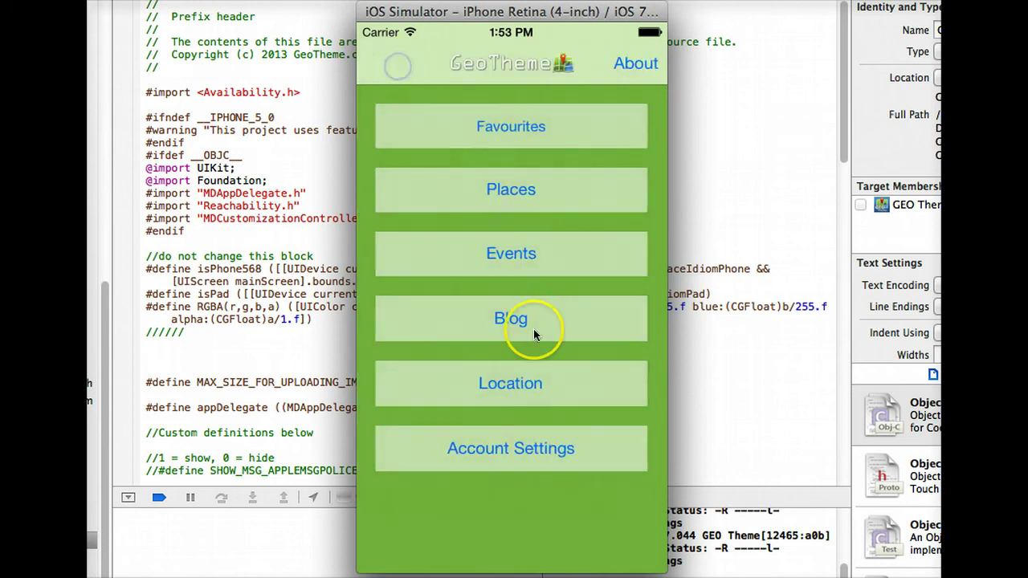
Step: Search the location list for 'glas', then clear and cancel the search
left_click(509, 384)
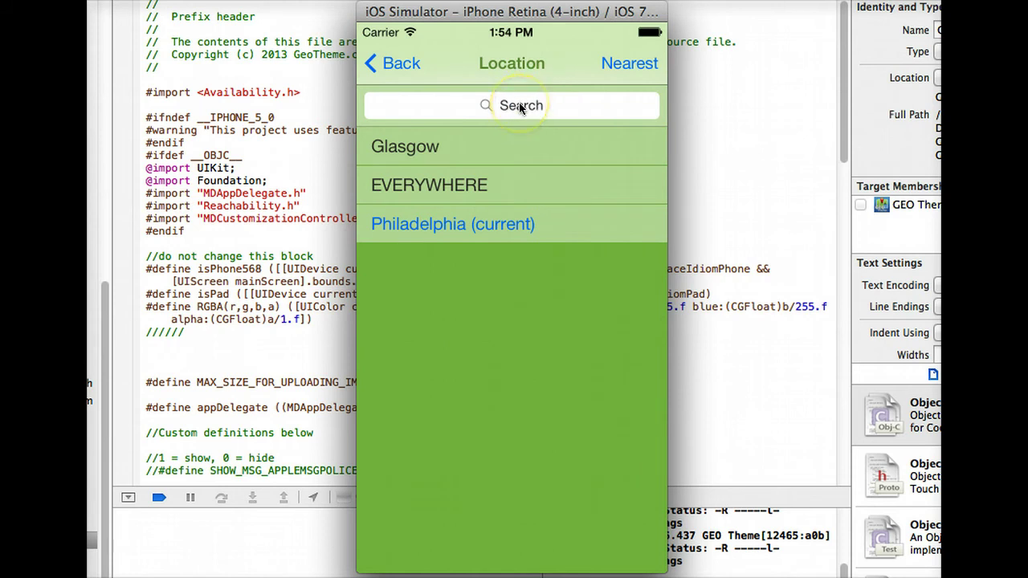
left_click(521, 107)
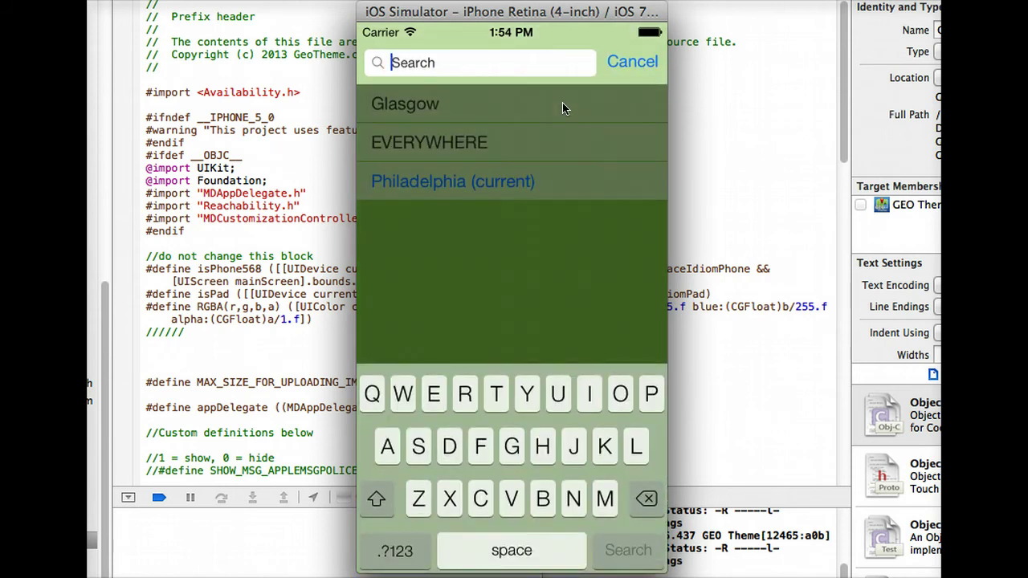
type("glas")
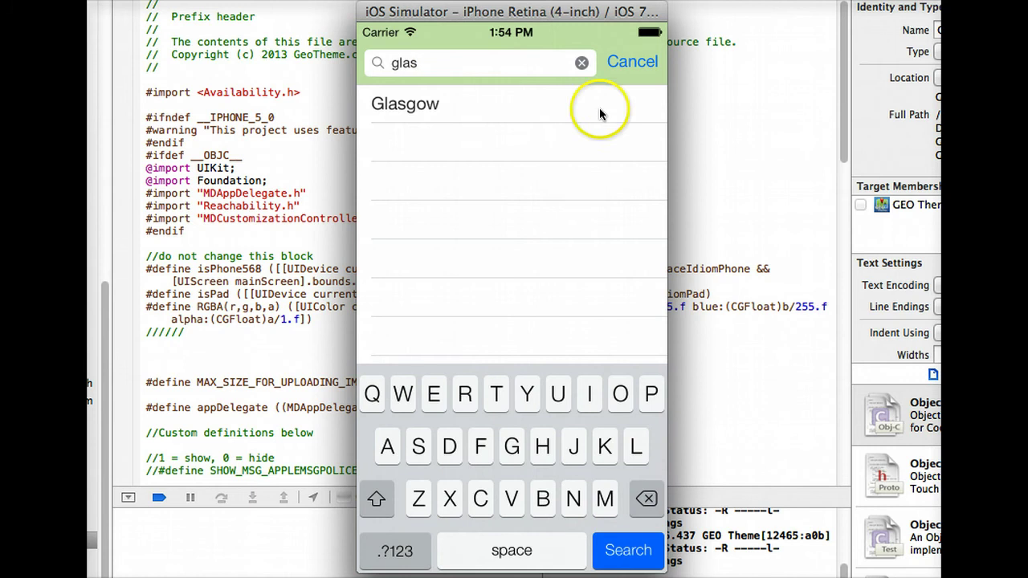
left_click(580, 64)
left_click(631, 62)
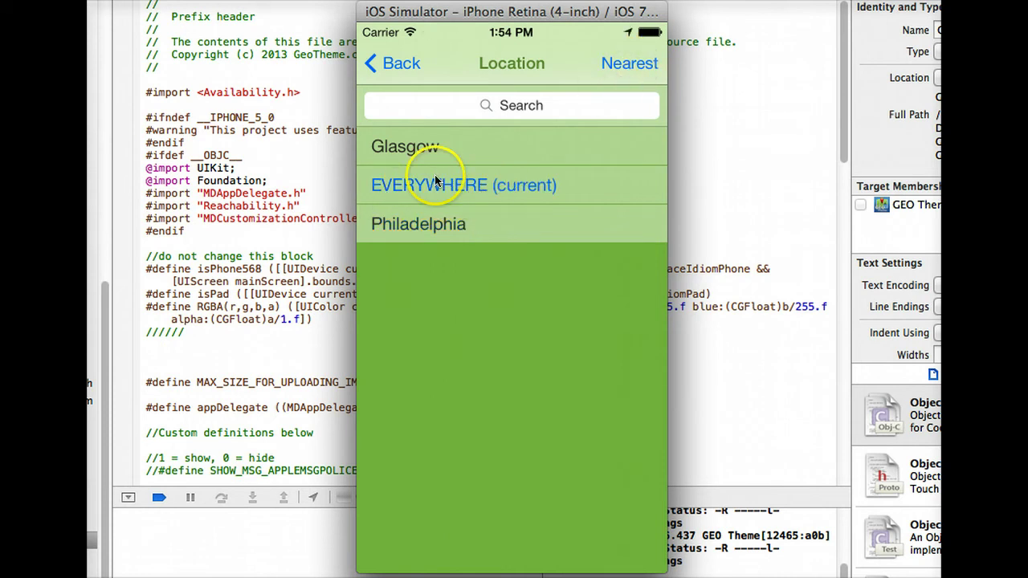
Step: Try Philadelphia and Glasgow, set the current location to EVERYWHERE, and return to the main menu
left_click(449, 224)
left_click(452, 145)
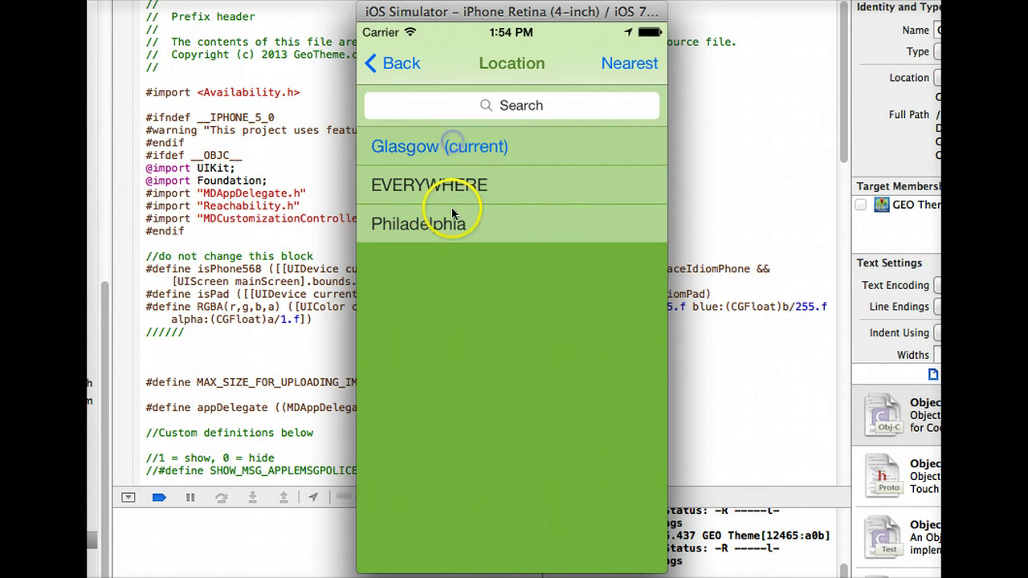
left_click(448, 229)
left_click(452, 190)
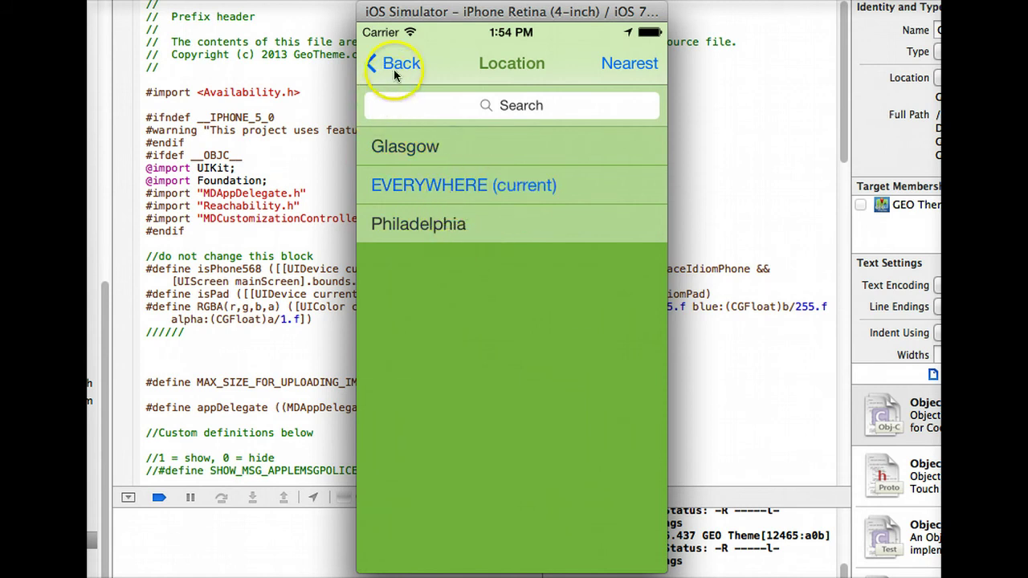
left_click(457, 148)
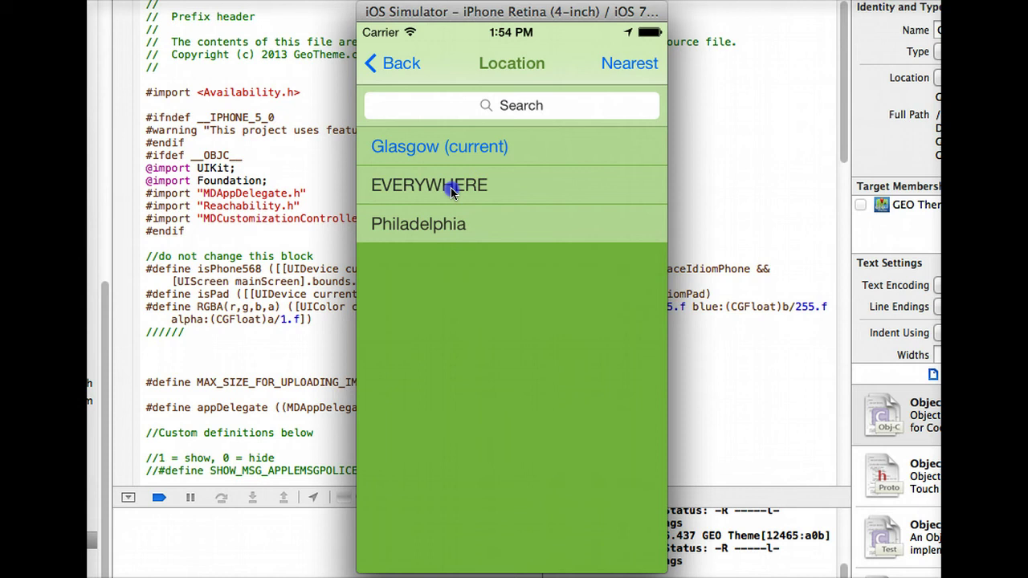
left_click(474, 183)
left_click(402, 65)
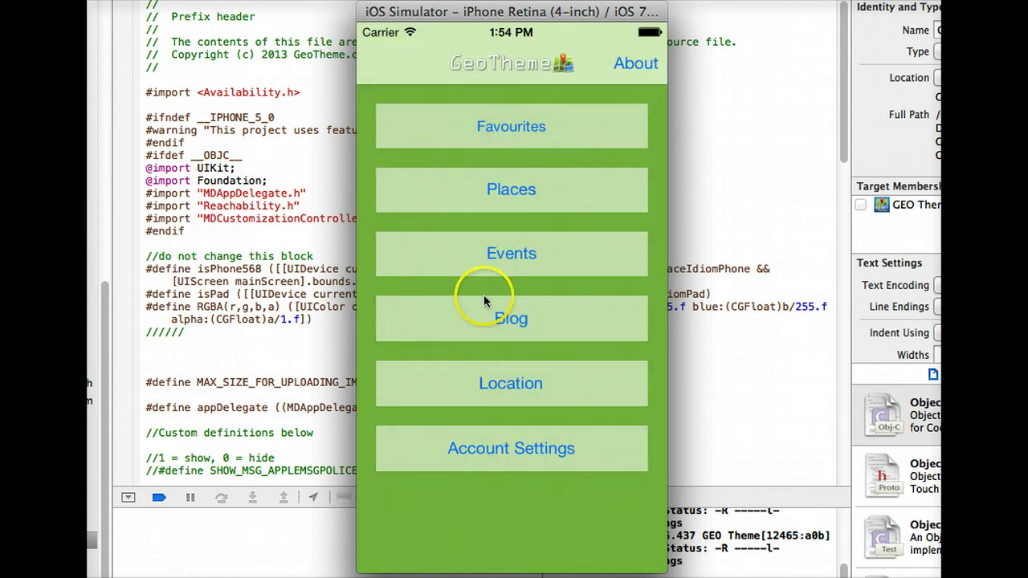
left_click(492, 331)
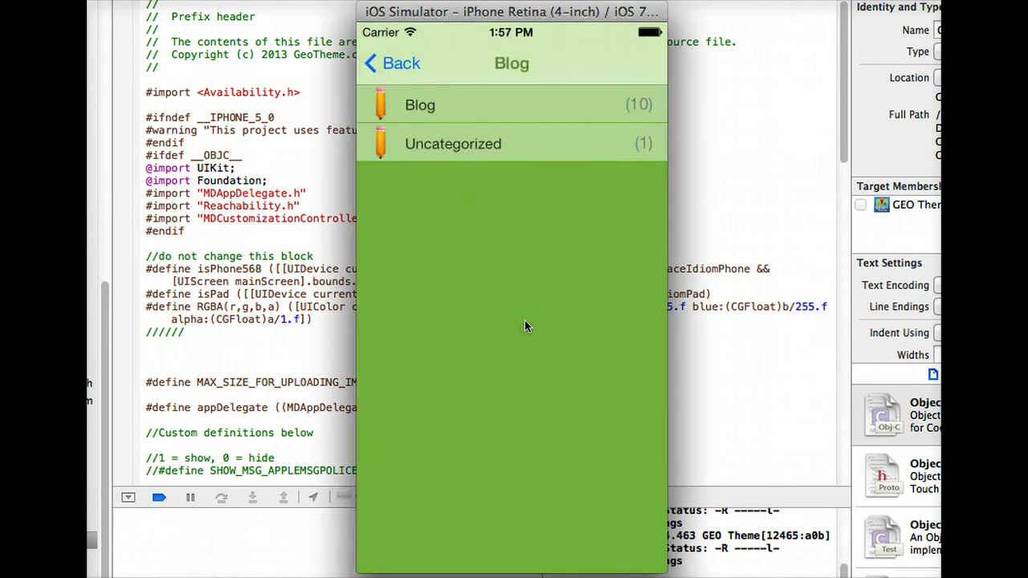
left_click(496, 102)
left_click(391, 179)
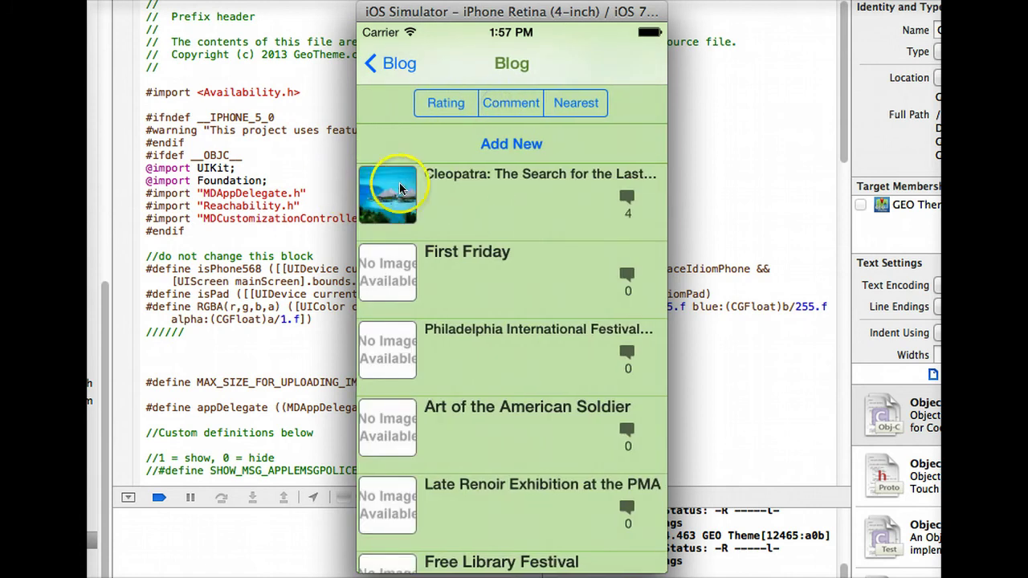
left_click(509, 311)
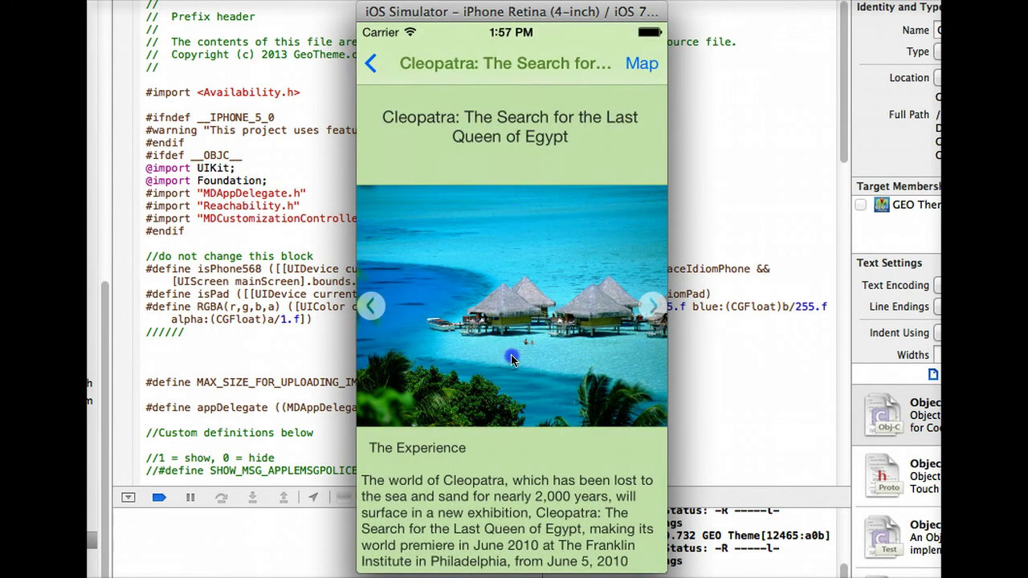
left_click(513, 286)
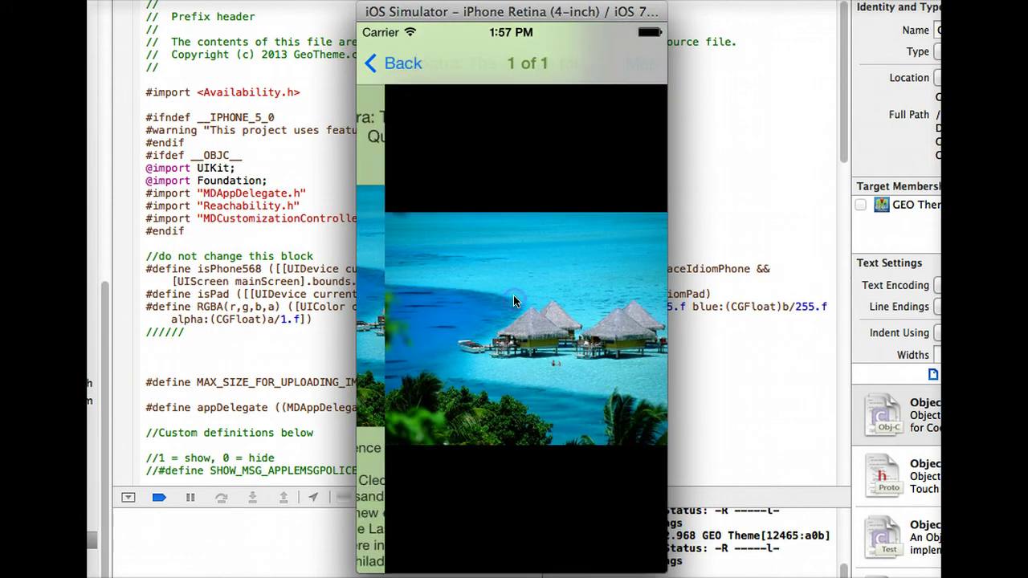
left_click(402, 64)
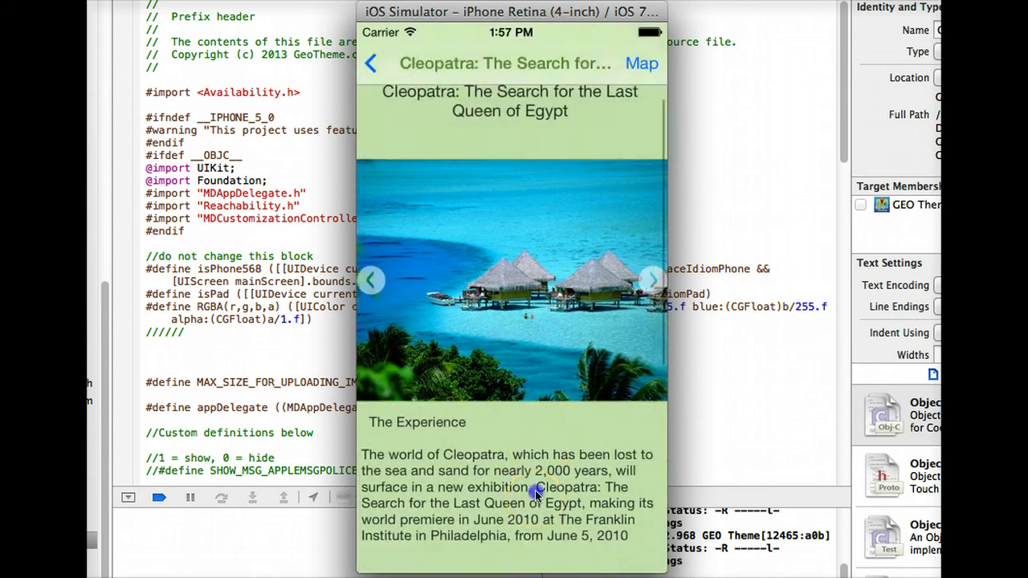
left_click_drag(535, 490, 510, 149)
left_click(382, 73)
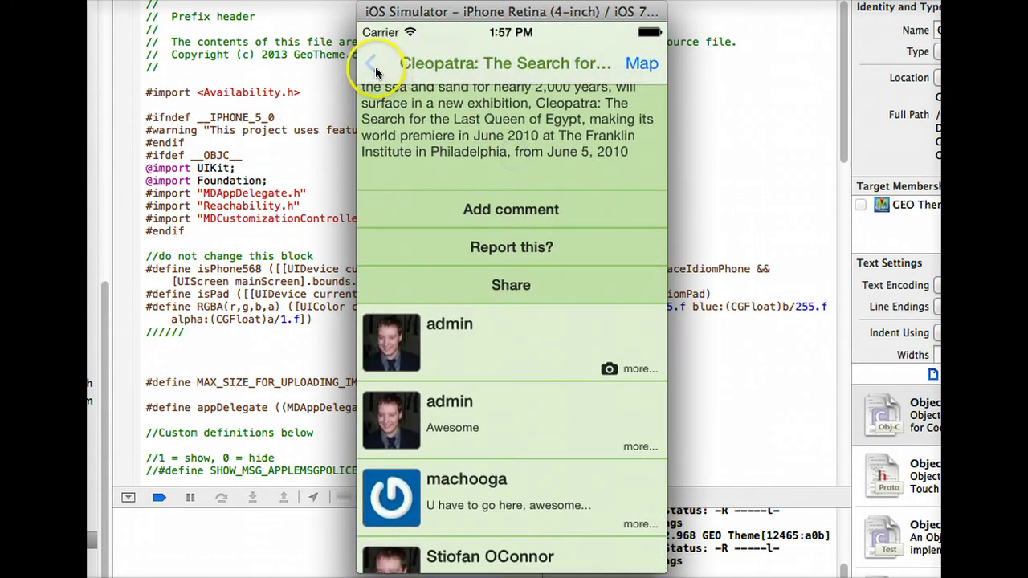
left_click(374, 70)
left_click(375, 66)
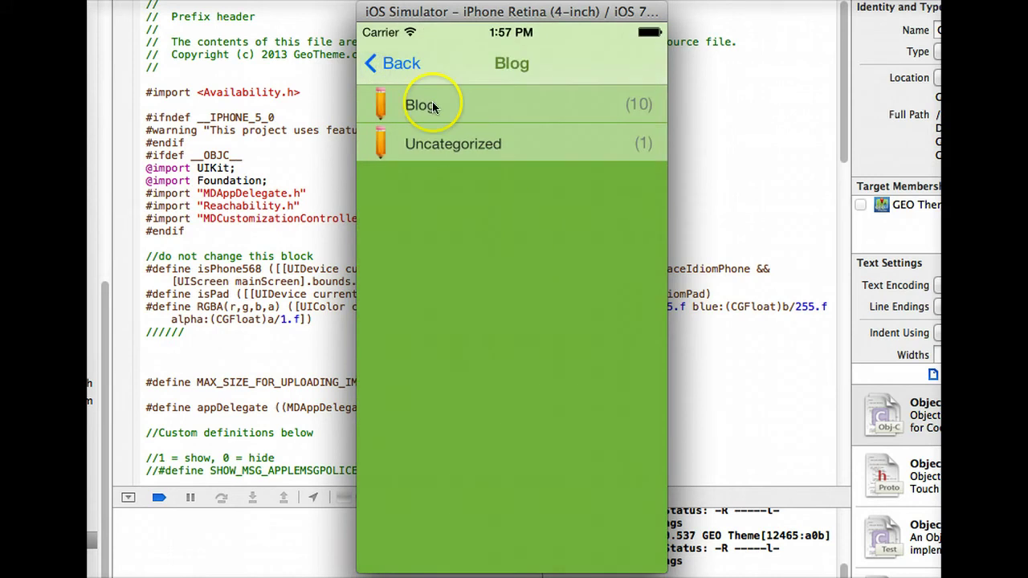
left_click(379, 67)
left_click(466, 212)
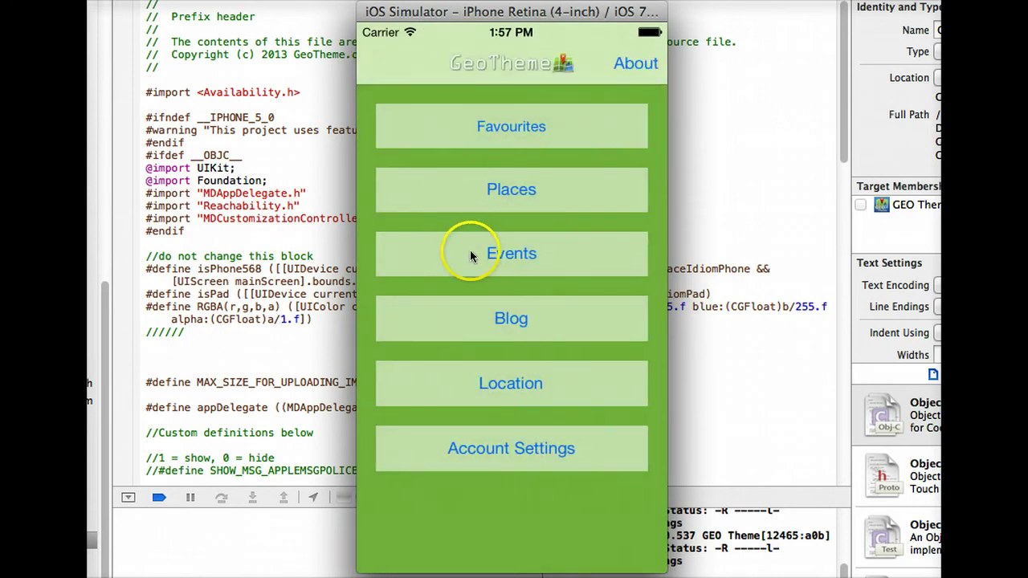
left_click(500, 190)
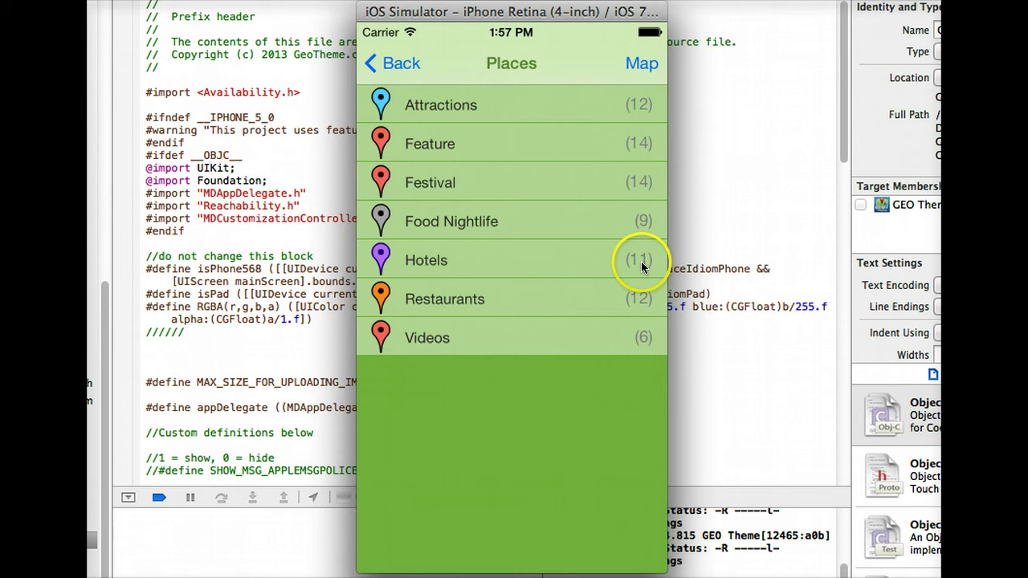
left_click(448, 105)
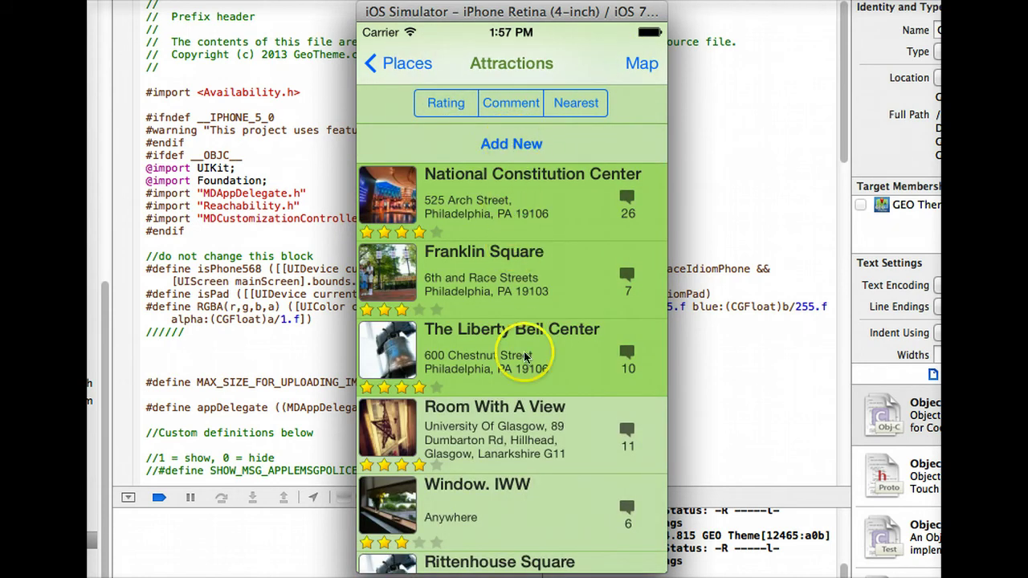
left_click_drag(521, 353, 533, 153)
left_click(494, 553)
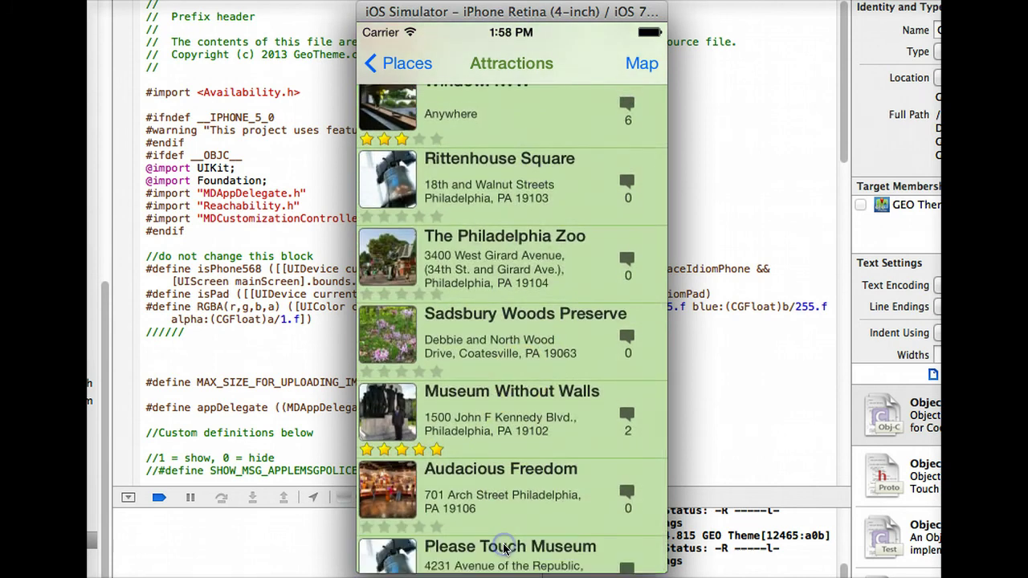
left_click_drag(533, 298, 544, 450)
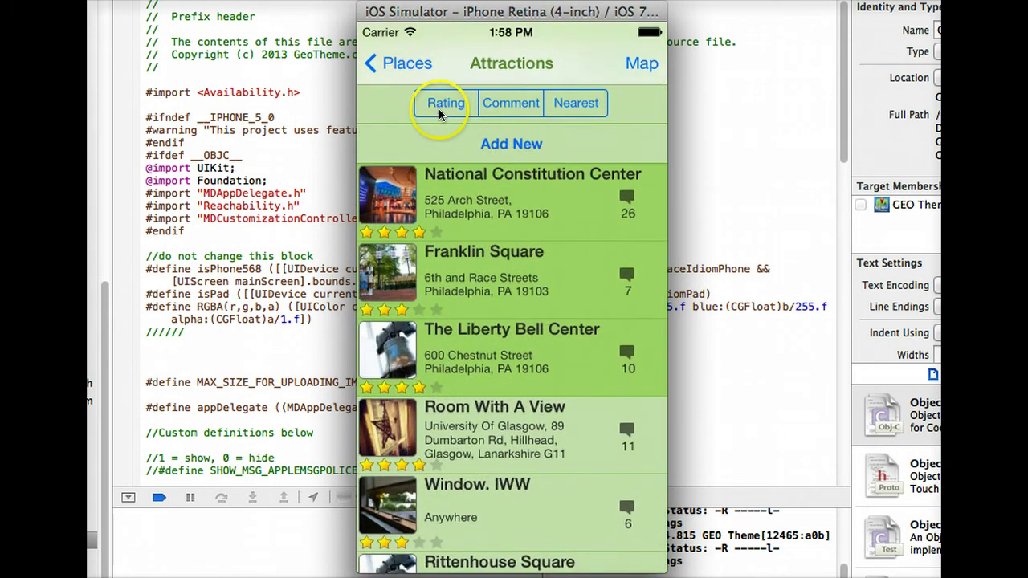
mouse_move(445, 103)
left_mouse_down()
mouse_move(574, 101)
mouse_move(450, 102)
left_mouse_up()
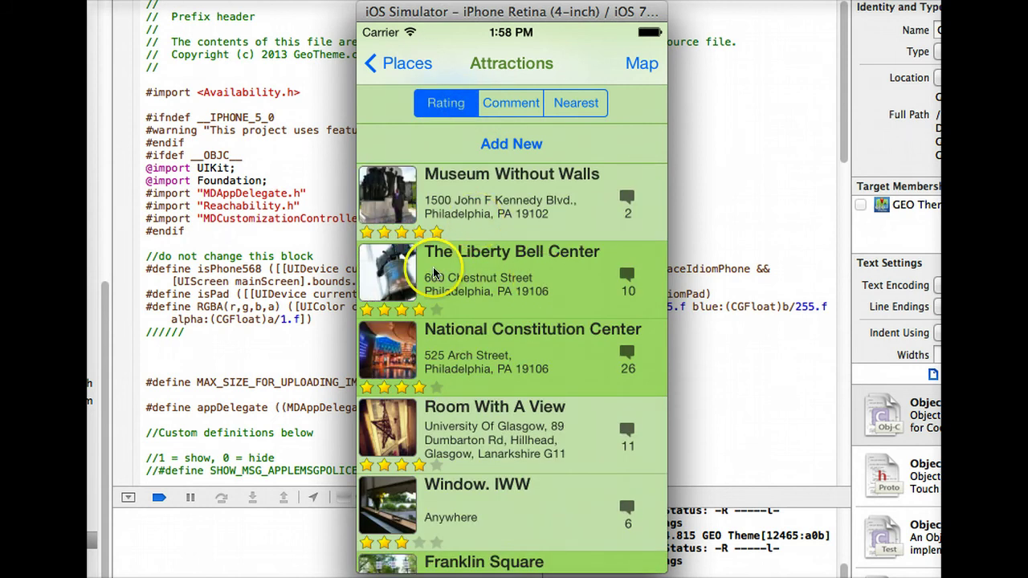
left_click(488, 106)
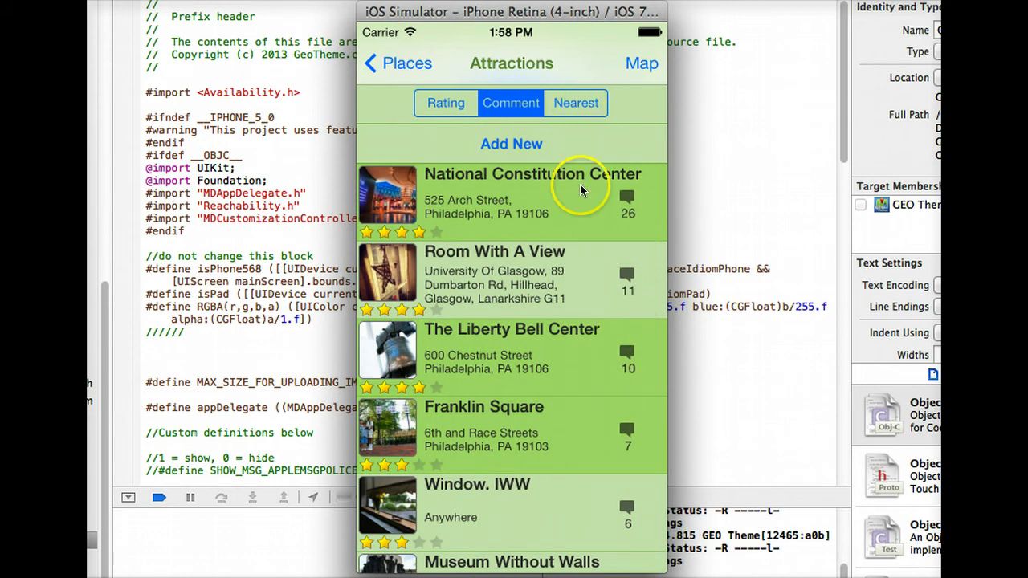
left_click(567, 111)
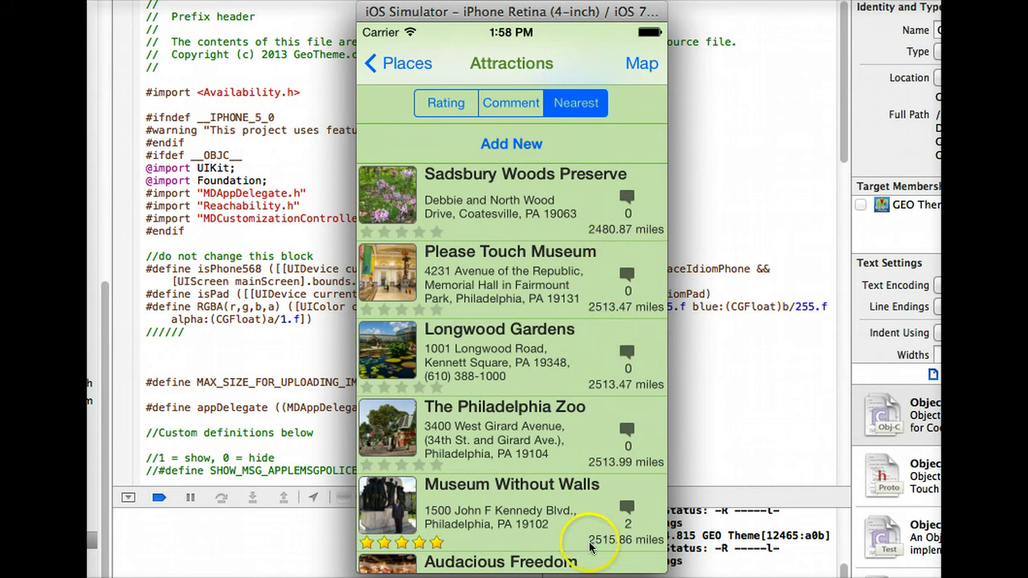
left_click(532, 419)
left_click_drag(532, 419, 453, 406)
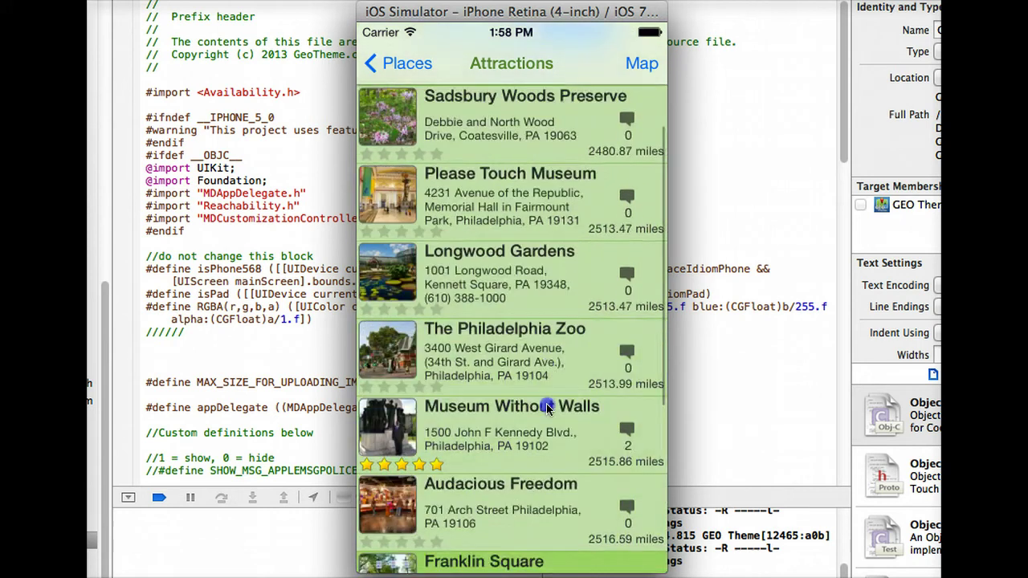
left_click_drag(511, 184, 436, 294)
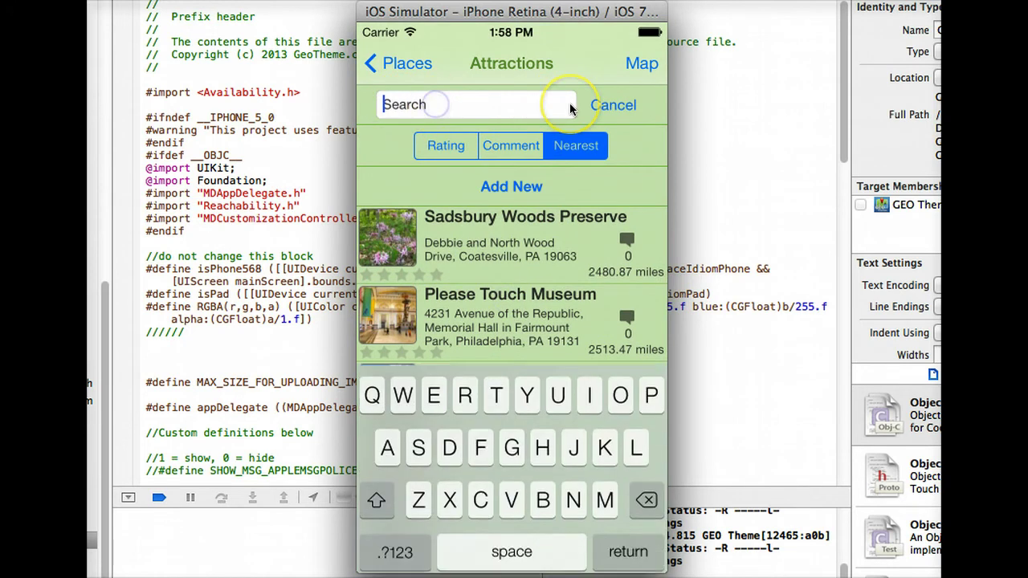
type("the")
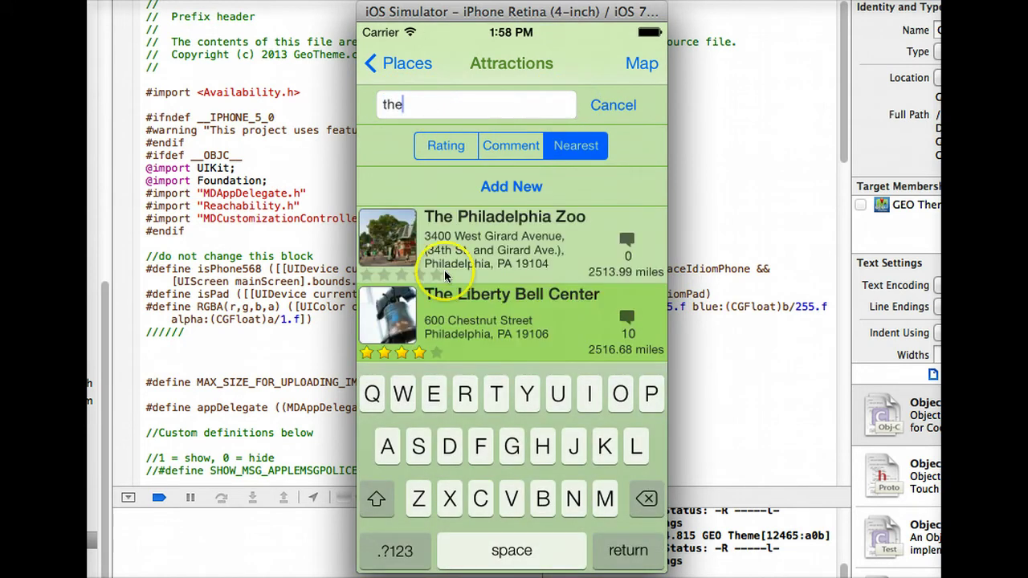
left_click(608, 101)
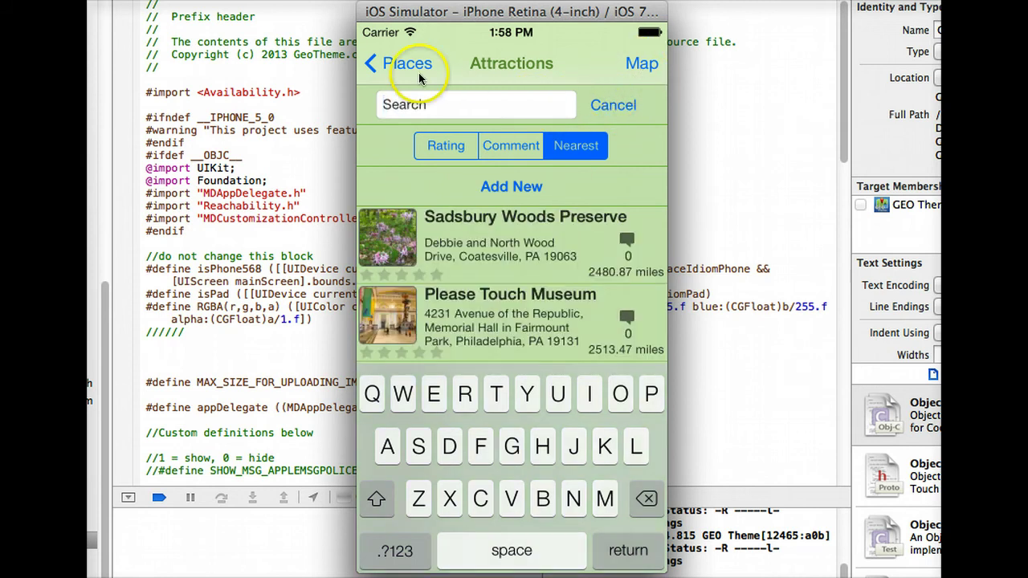
left_click(408, 61)
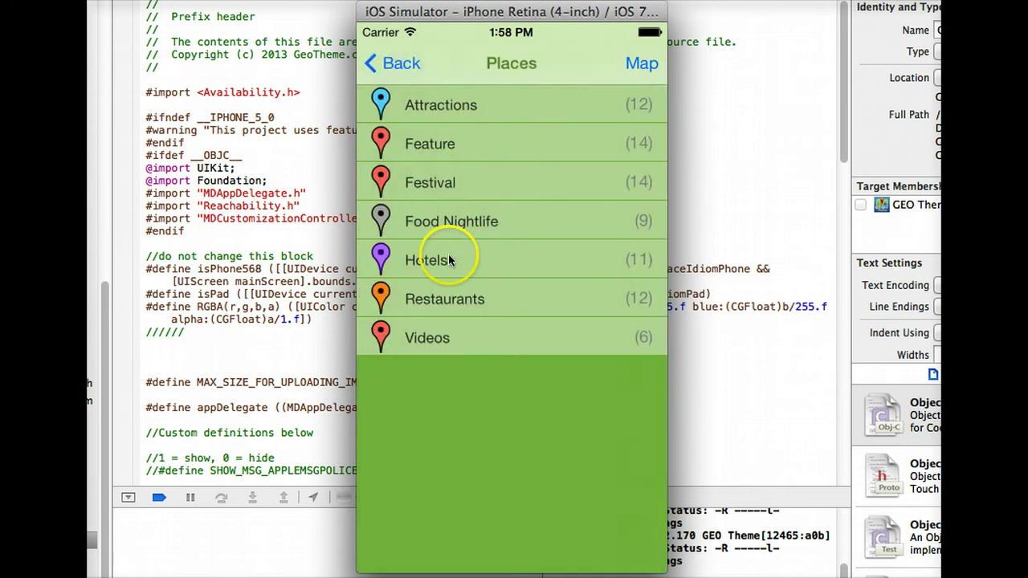
left_click(437, 262)
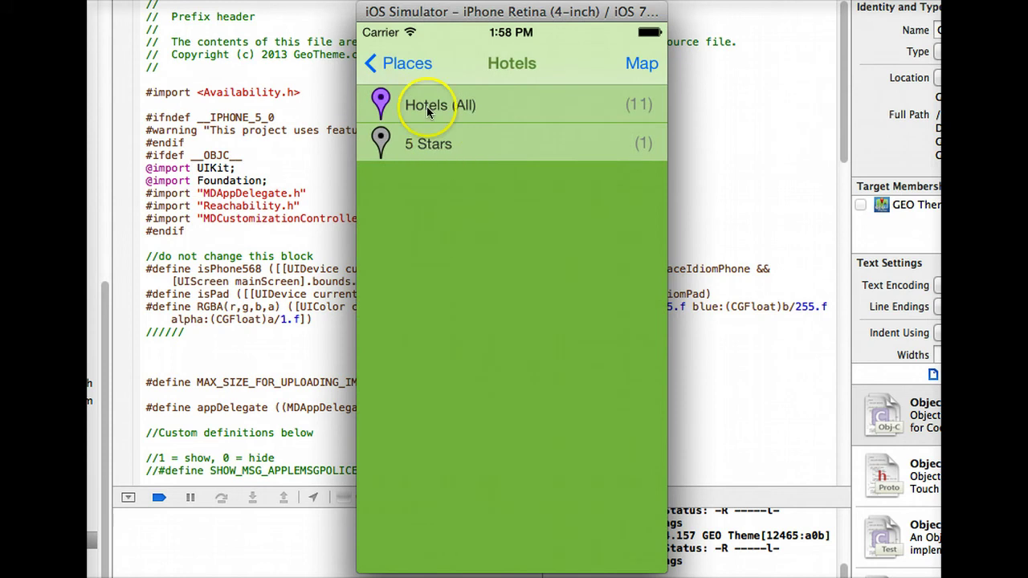
left_click(399, 64)
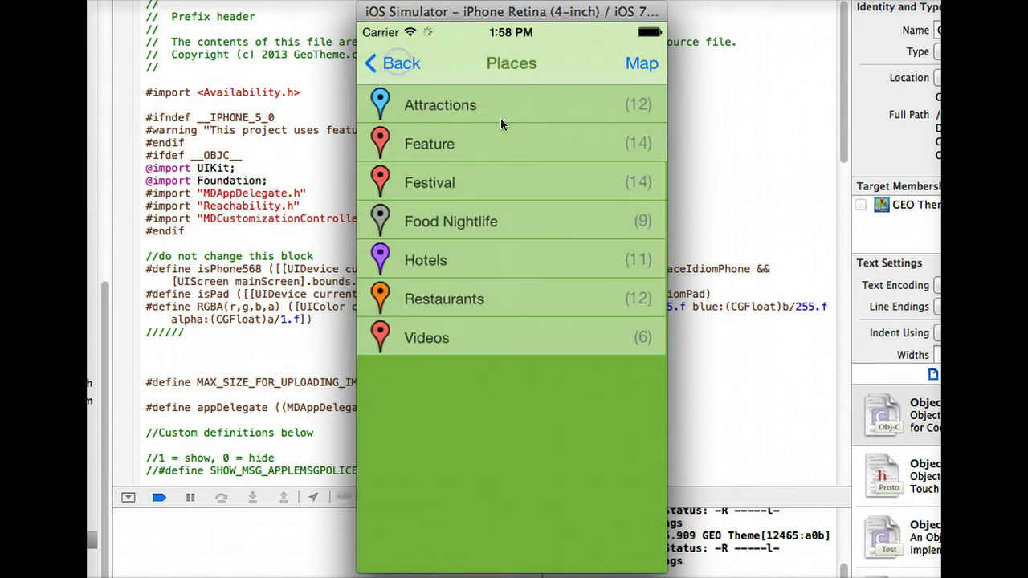
left_click(475, 104)
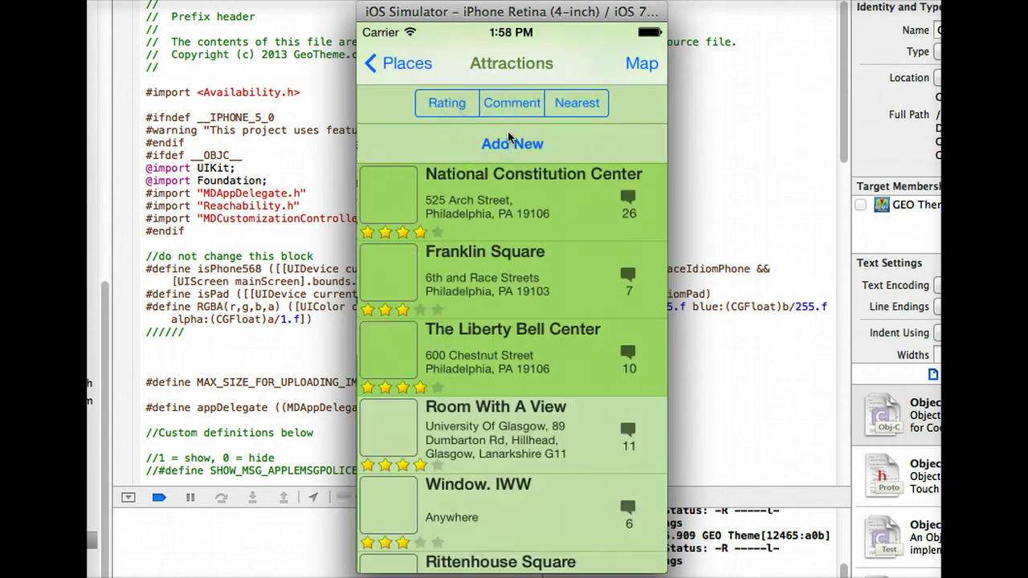
Step: Open the National Constitution Center listing and flip through its photo gallery
left_click(488, 198)
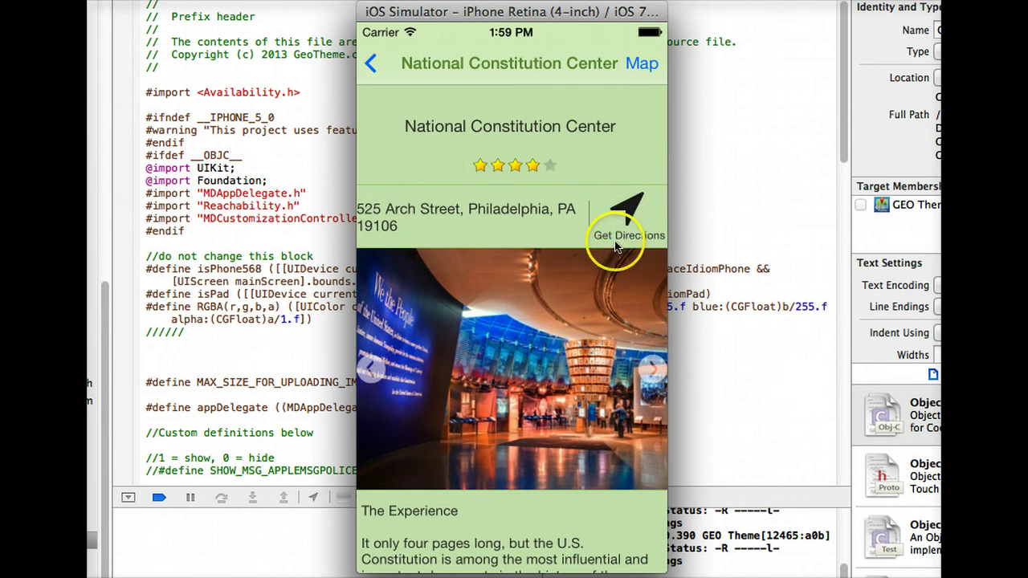
left_click_drag(552, 315, 554, 173)
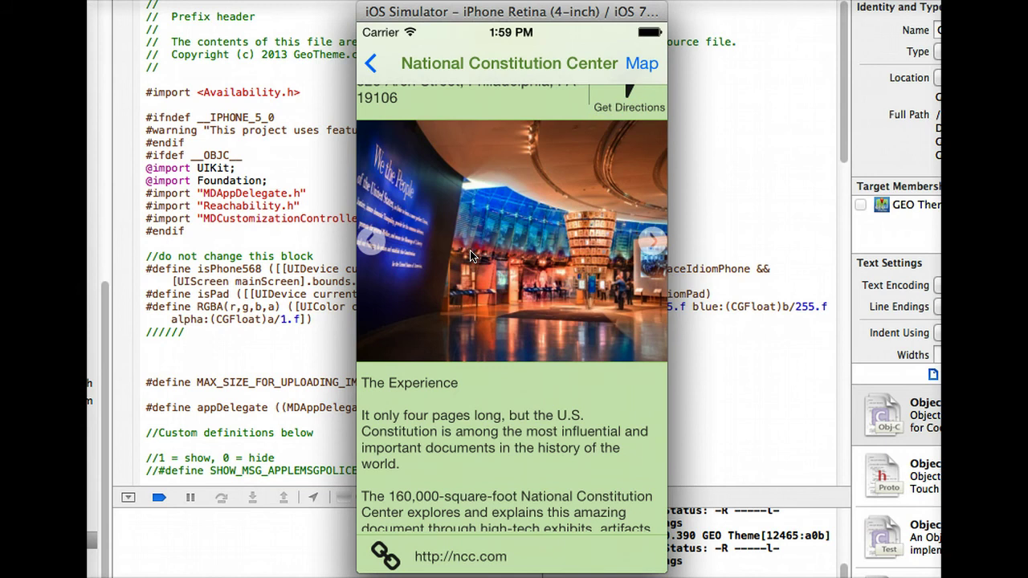
left_click(550, 239)
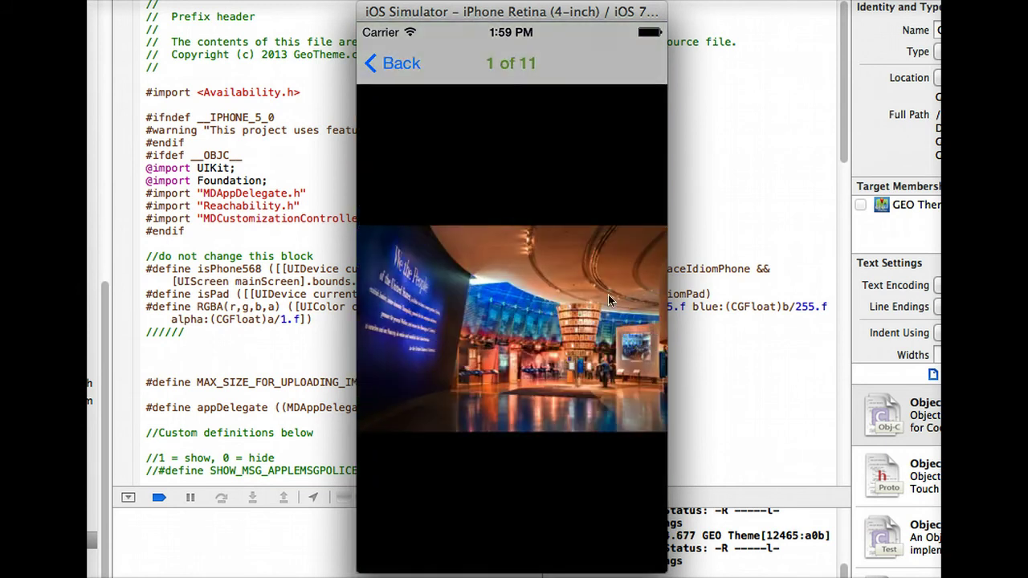
left_click_drag(608, 297, 450, 307)
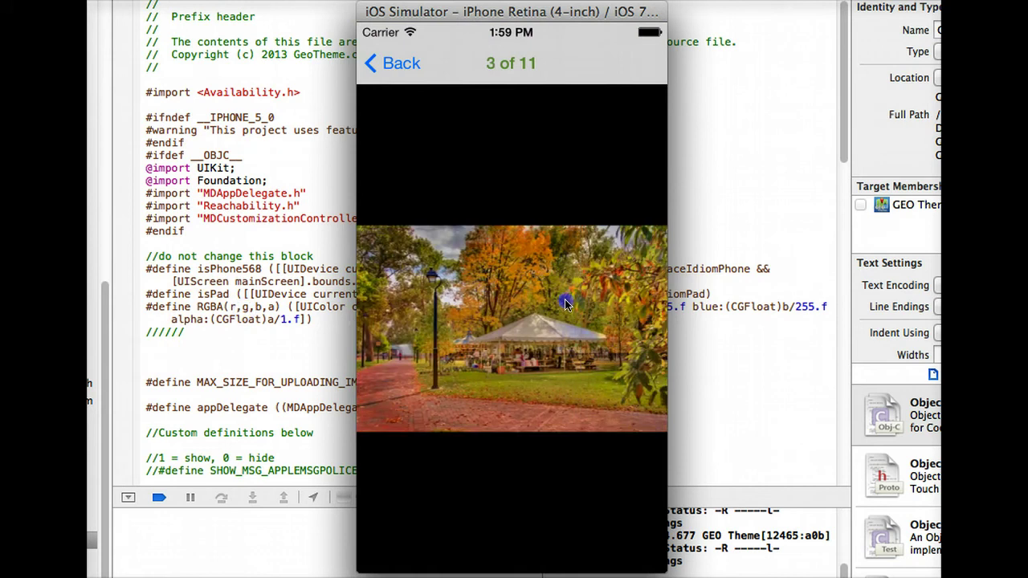
left_click_drag(565, 303, 394, 298)
left_click(378, 64)
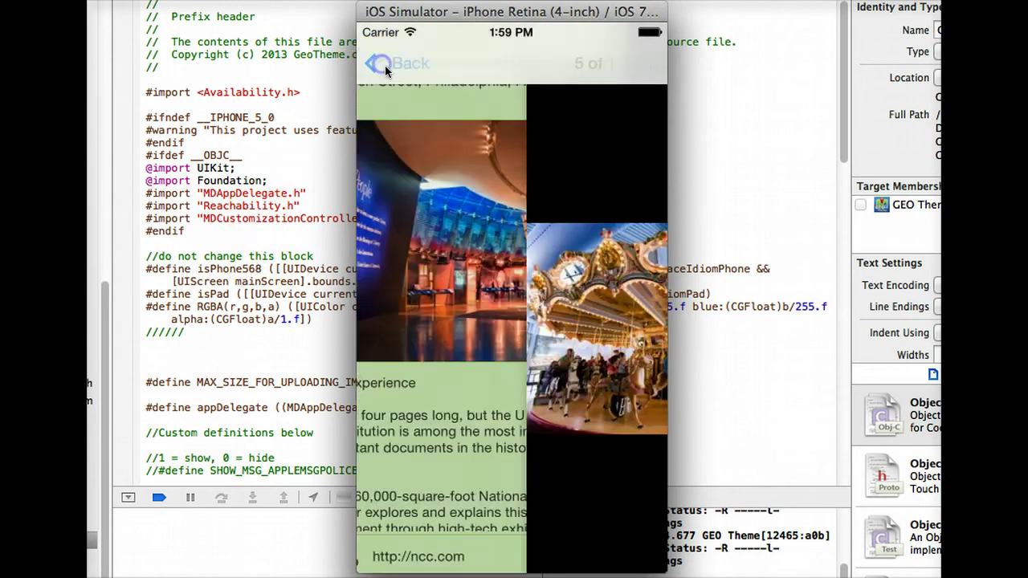
Step: Check the listing's full opening hours, then scroll down to the visitor reviews
left_click_drag(418, 477, 419, 370)
left_click_drag(443, 487, 531, 403)
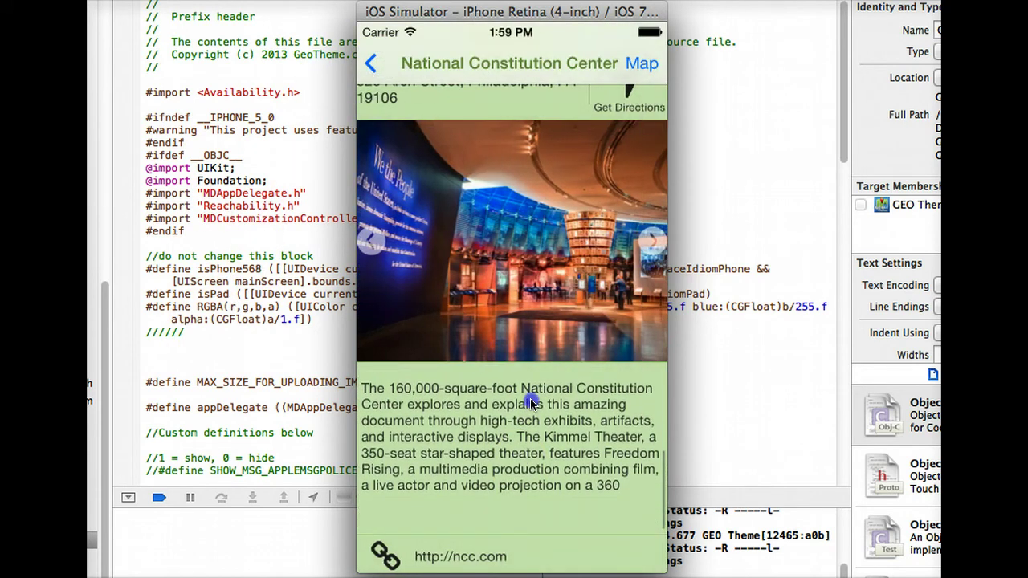
left_click_drag(542, 557, 430, 213)
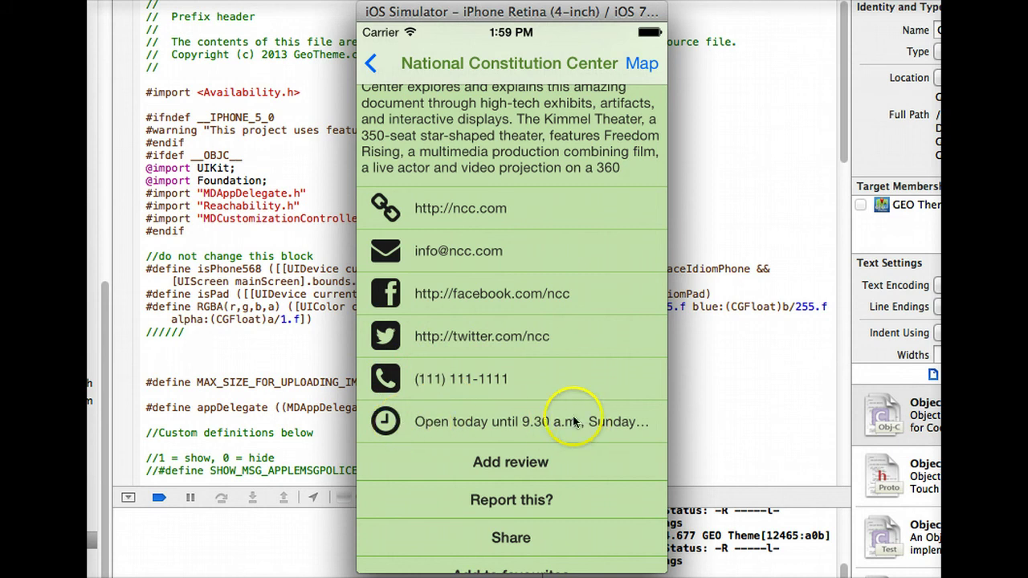
left_click(446, 380)
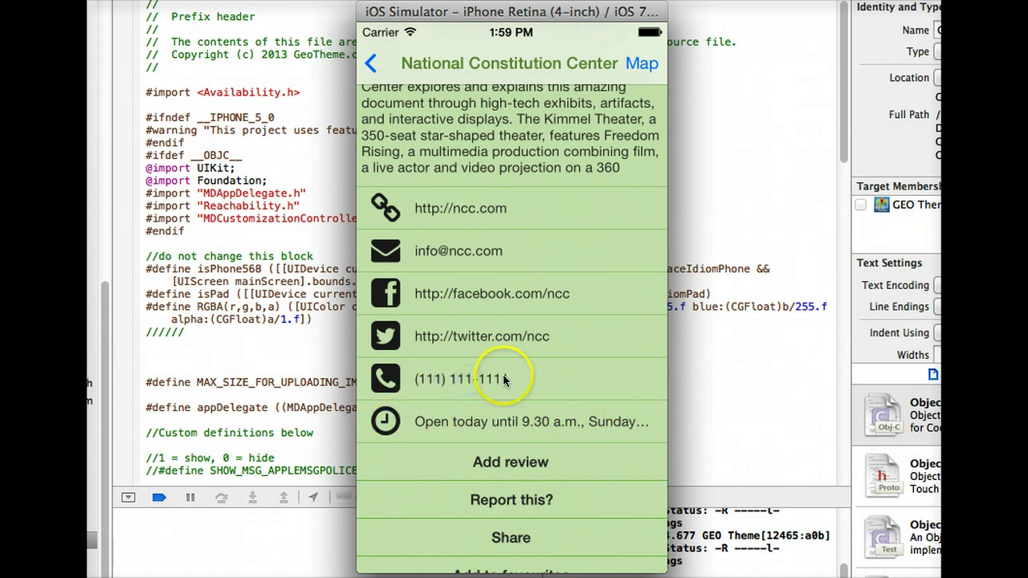
left_click(483, 421)
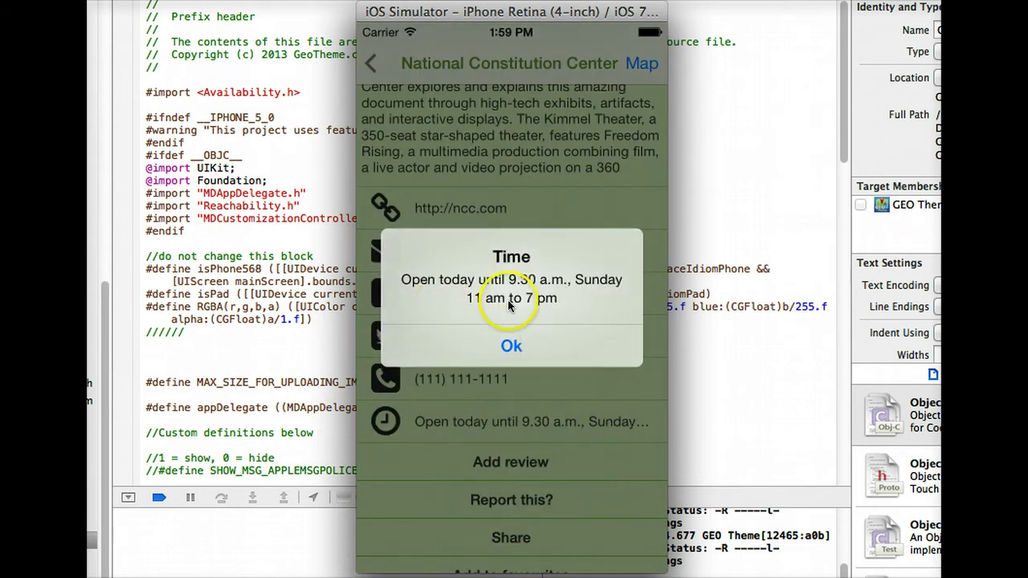
left_click(516, 346)
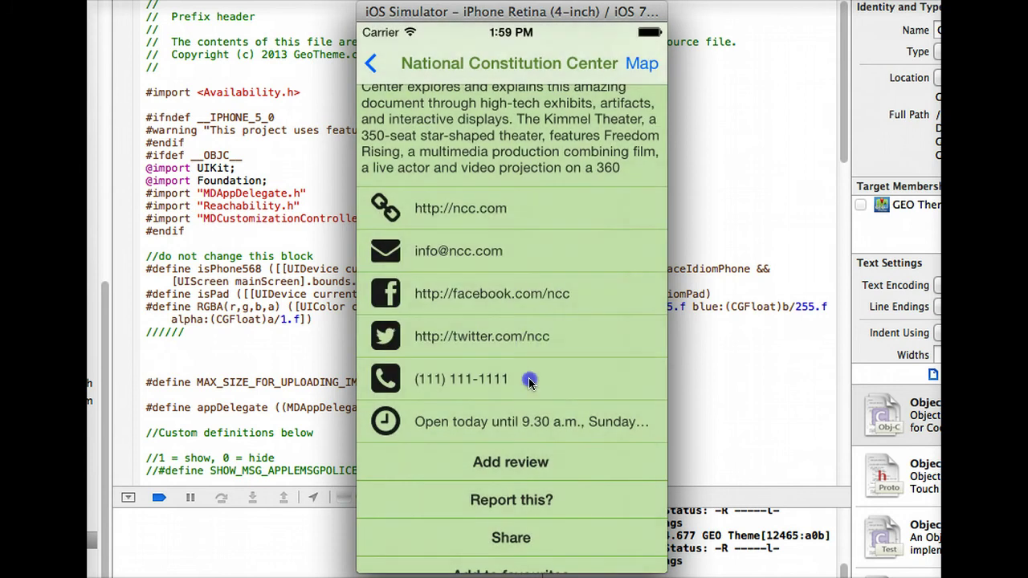
scroll(535, 241, "down", 5)
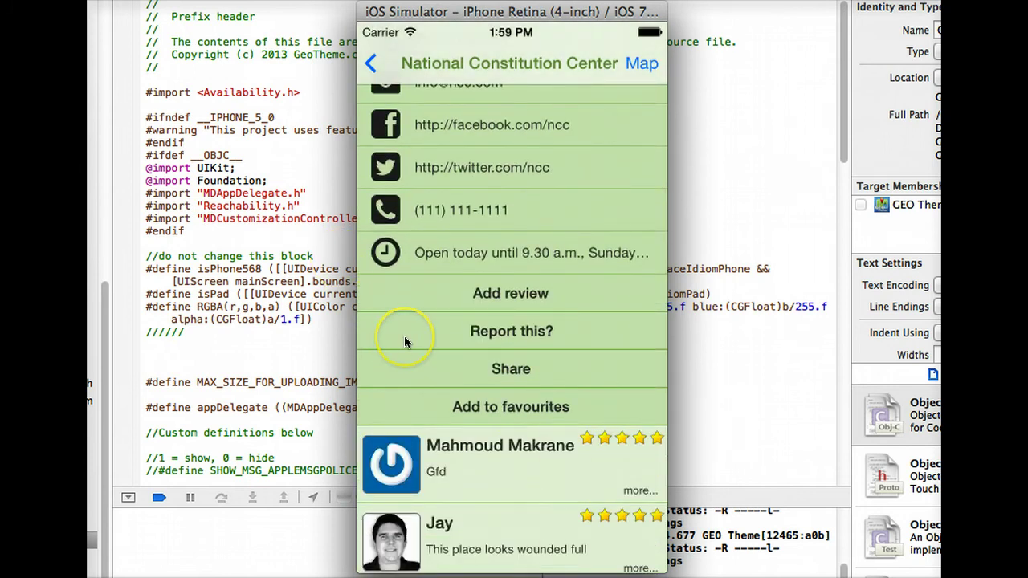
left_click(510, 370)
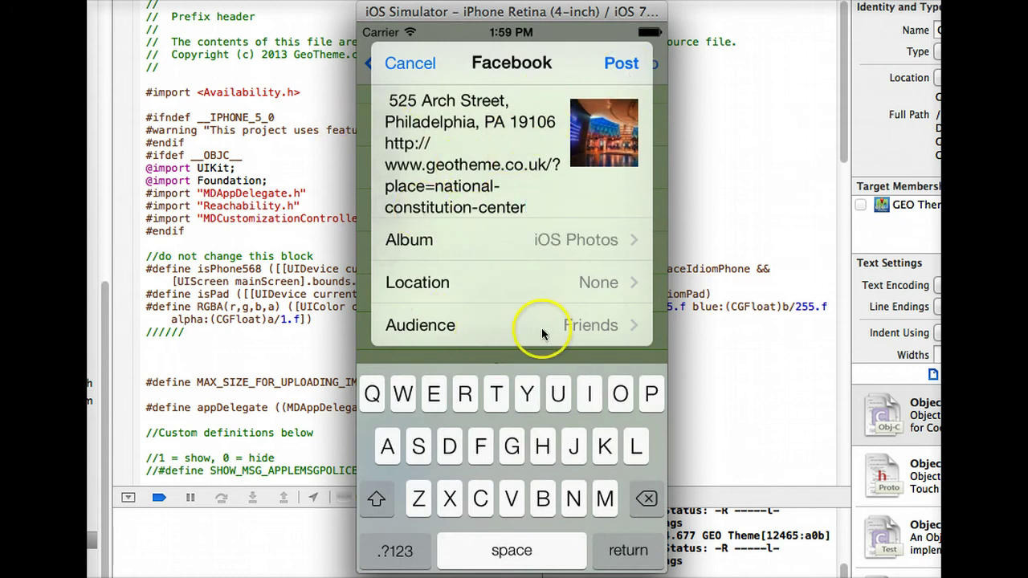
left_click(403, 69)
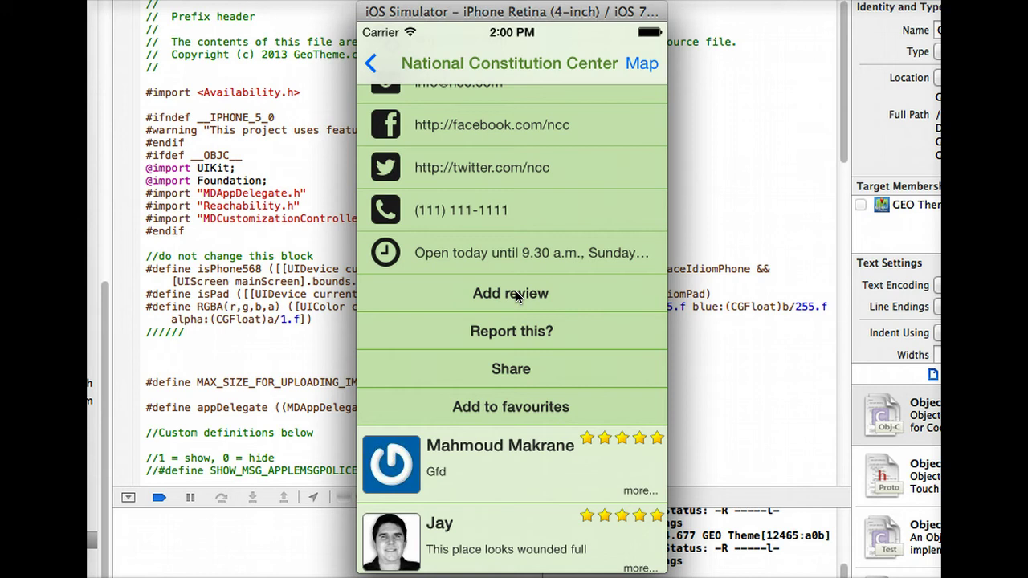
Step: Show the listing on a map, cycling through Hybrid and Satellite to Standard
left_click(643, 64)
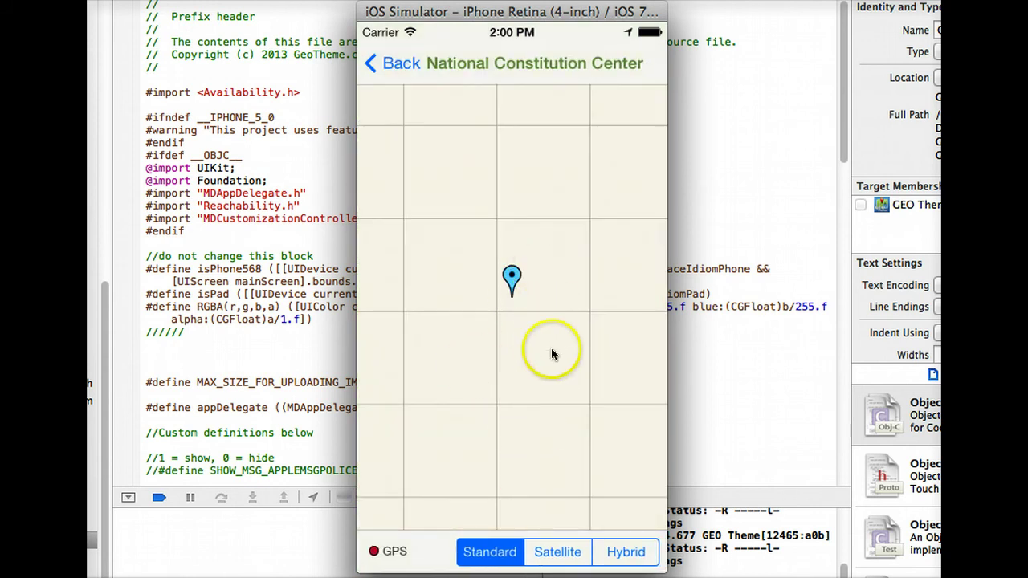
left_click(620, 555)
left_click(564, 555)
left_click(489, 552)
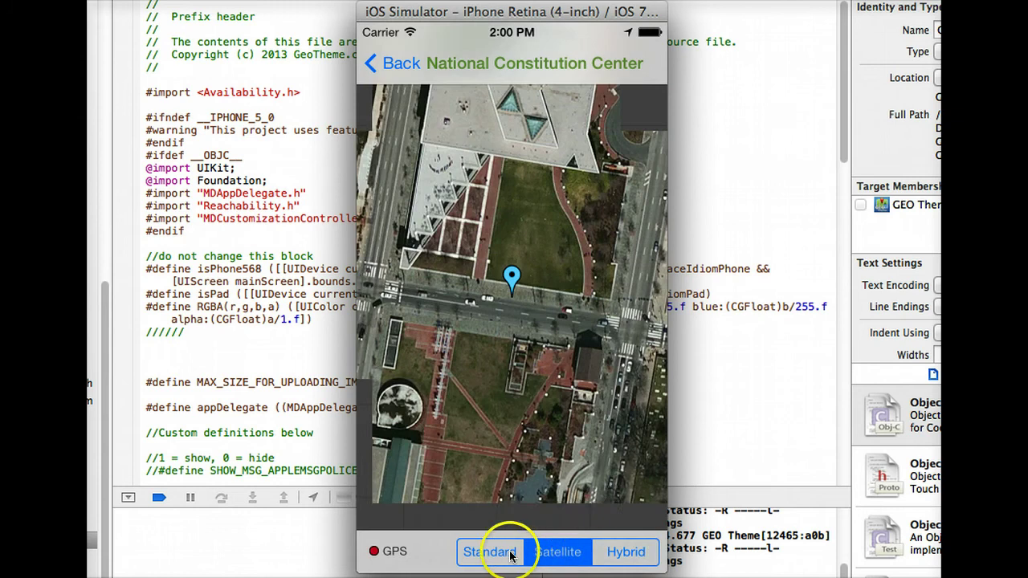
left_click(388, 554)
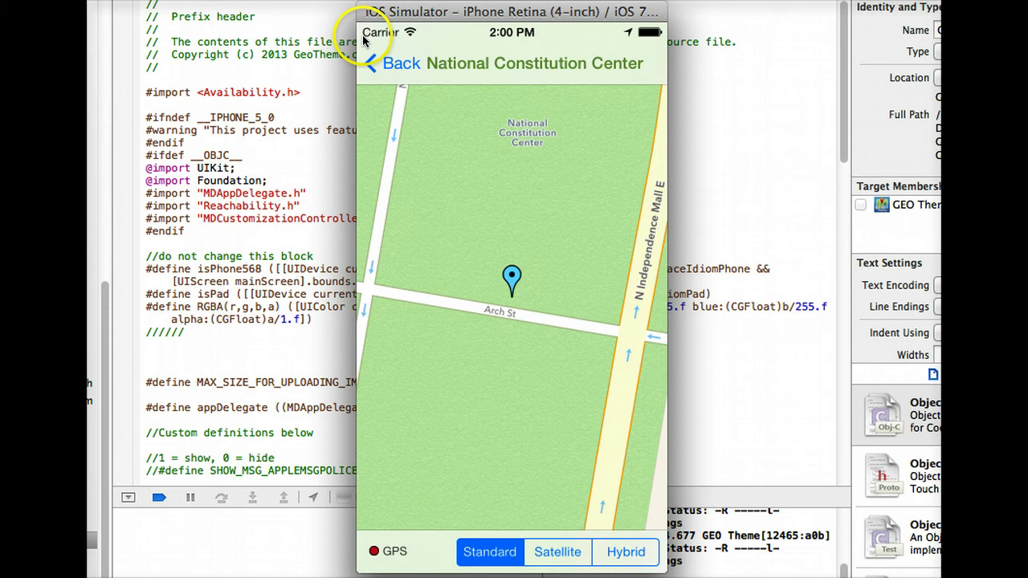
left_click(389, 65)
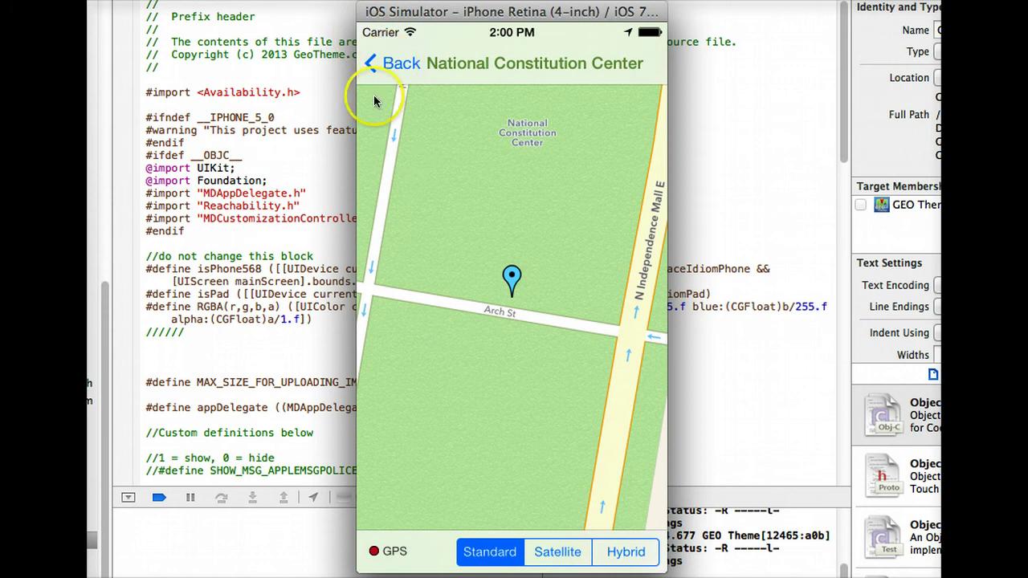
Step: Return to the place details and scroll through its reviews
left_click(389, 65)
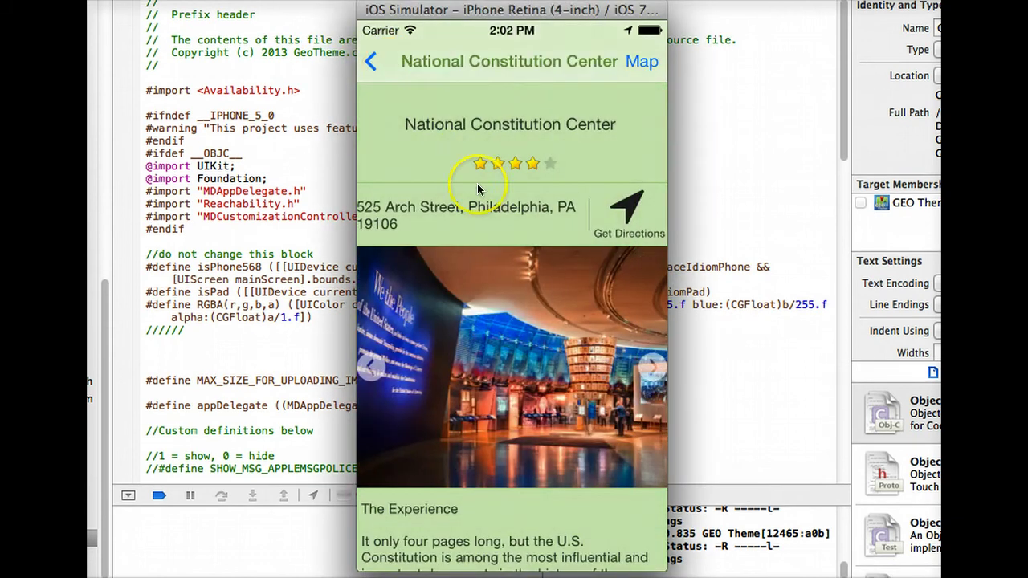
left_click_drag(494, 172, 501, 151)
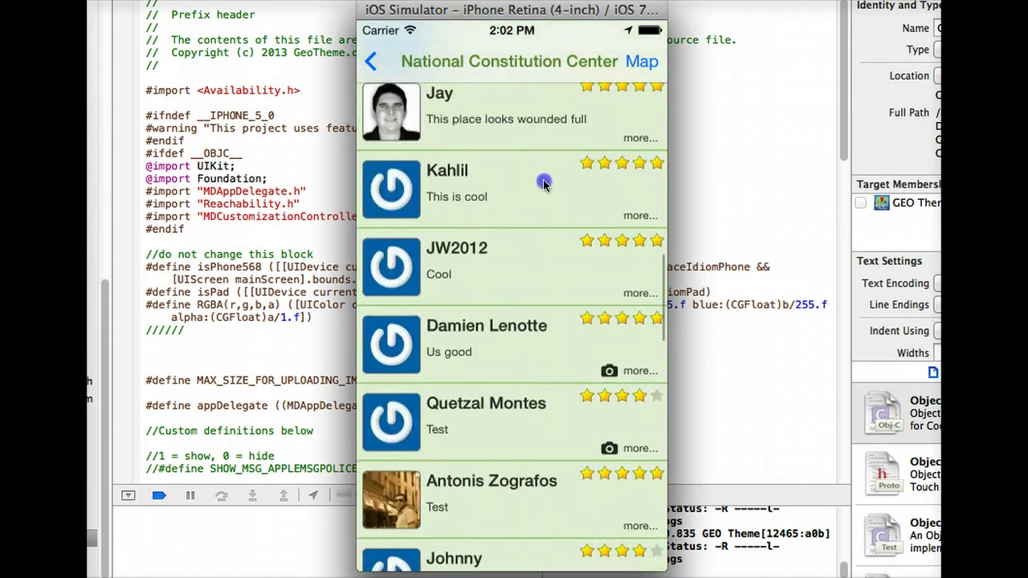
left_click_drag(543, 179, 544, 299)
left_click_drag(525, 348, 546, 135)
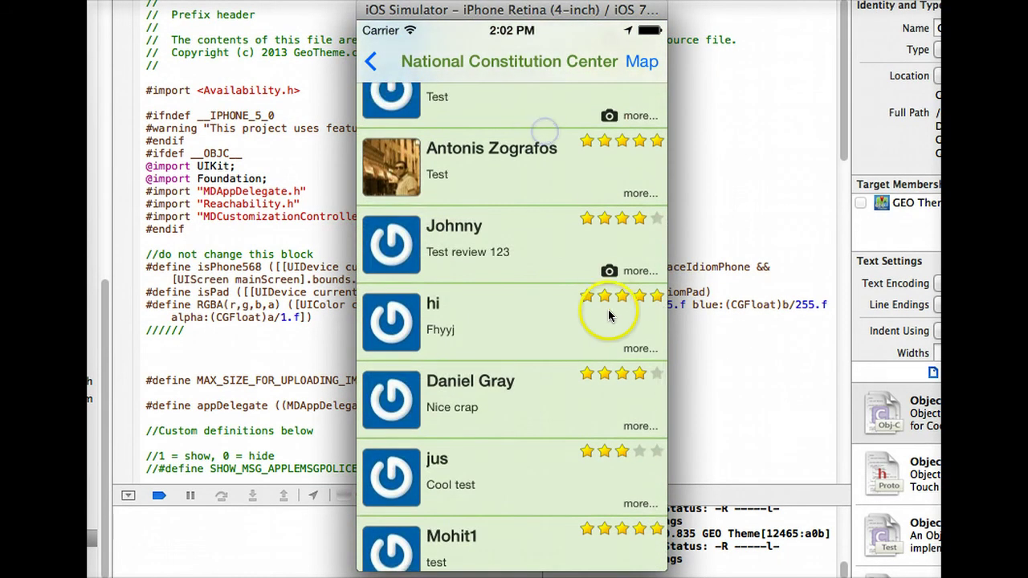
left_click_drag(546, 356, 544, 281)
left_click_drag(614, 222, 602, 436)
left_click_drag(602, 314, 515, 345)
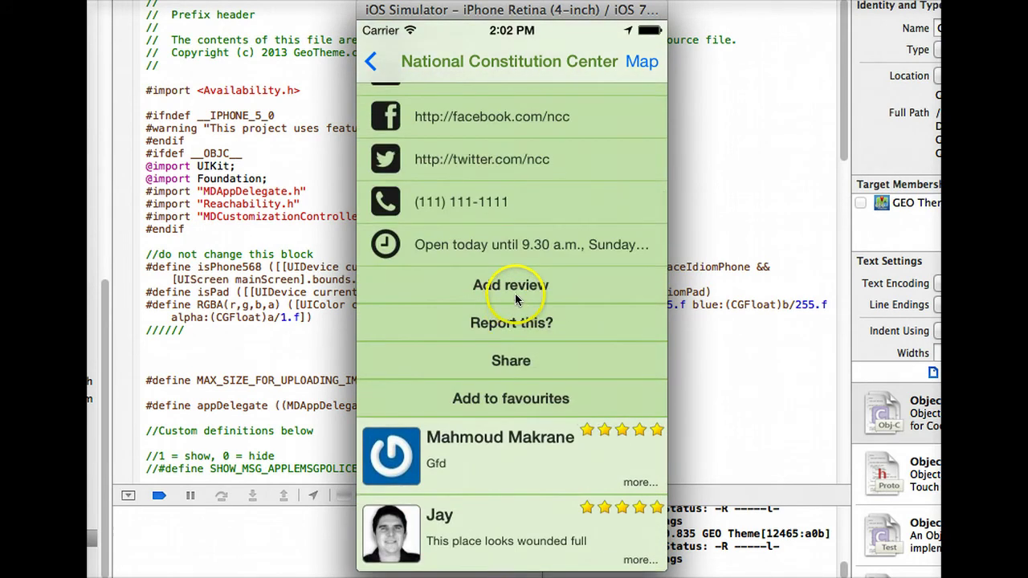
Step: Start a two-star review with the comment 'The best'
left_click(511, 285)
left_click_drag(475, 275, 402, 275)
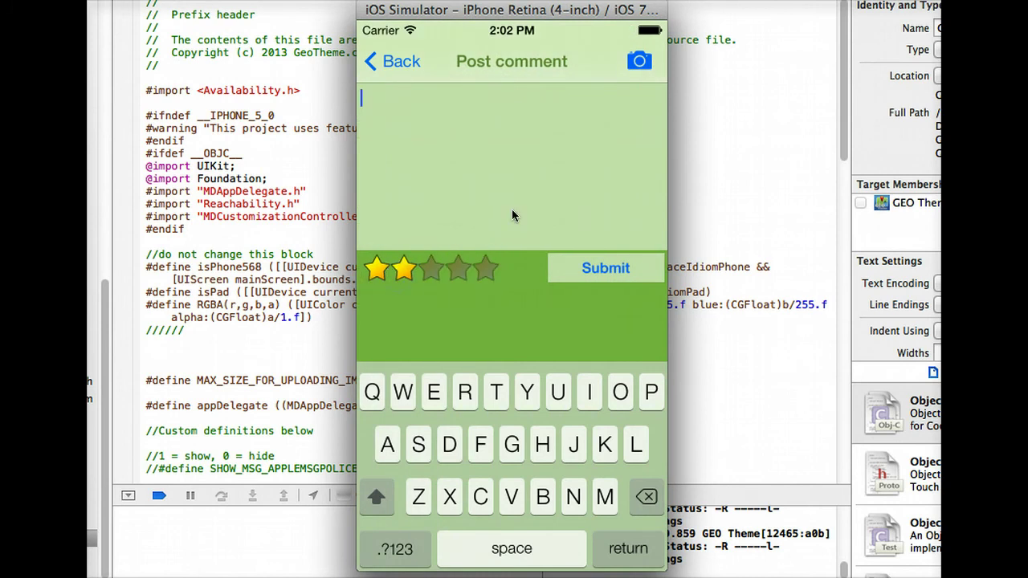
left_click(447, 126)
type("The best")
Step: Grant the app photo access, close the empty photo picker, and abandon the review
left_click(639, 62)
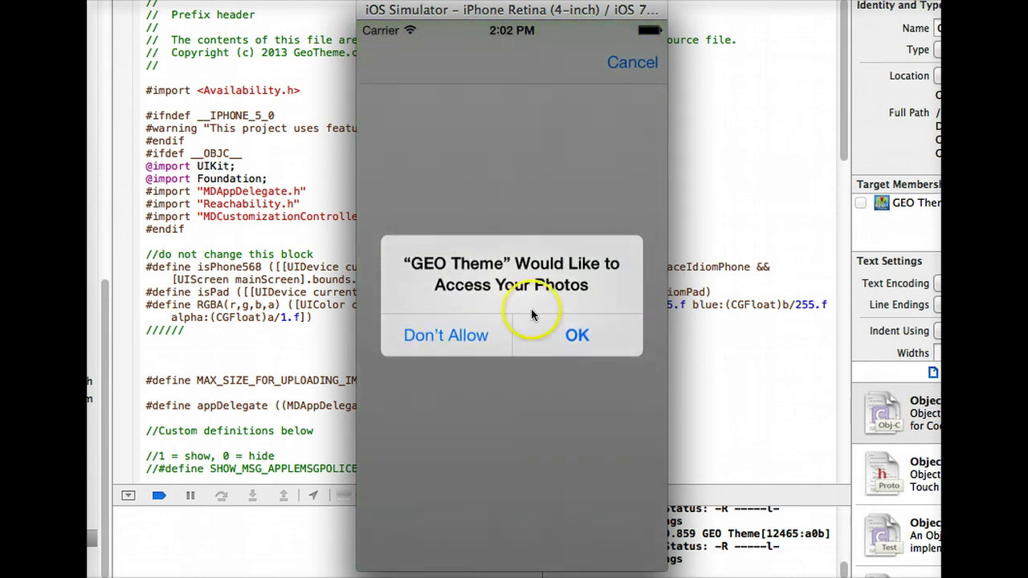
left_click(577, 335)
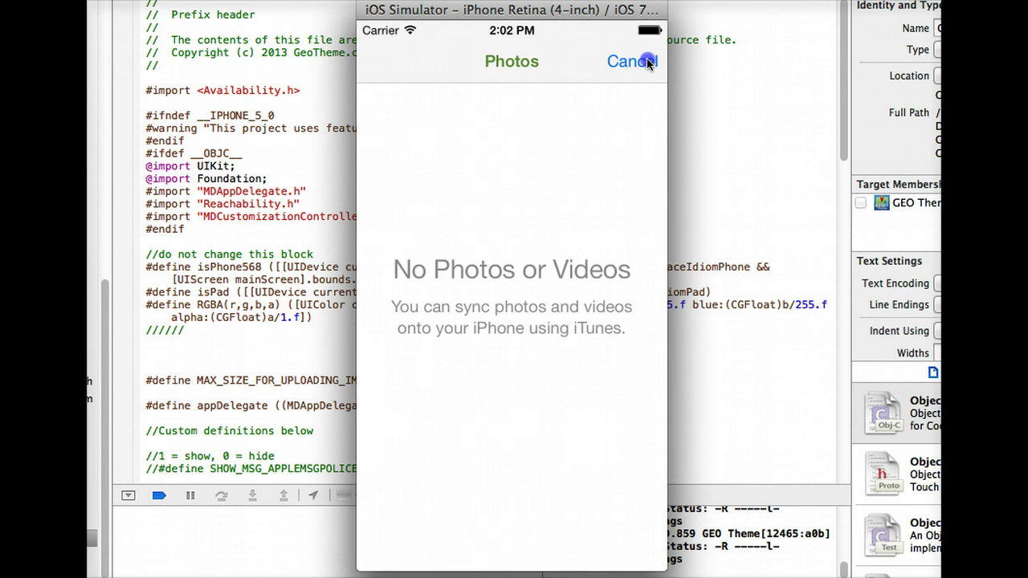
left_click(648, 62)
left_click(406, 61)
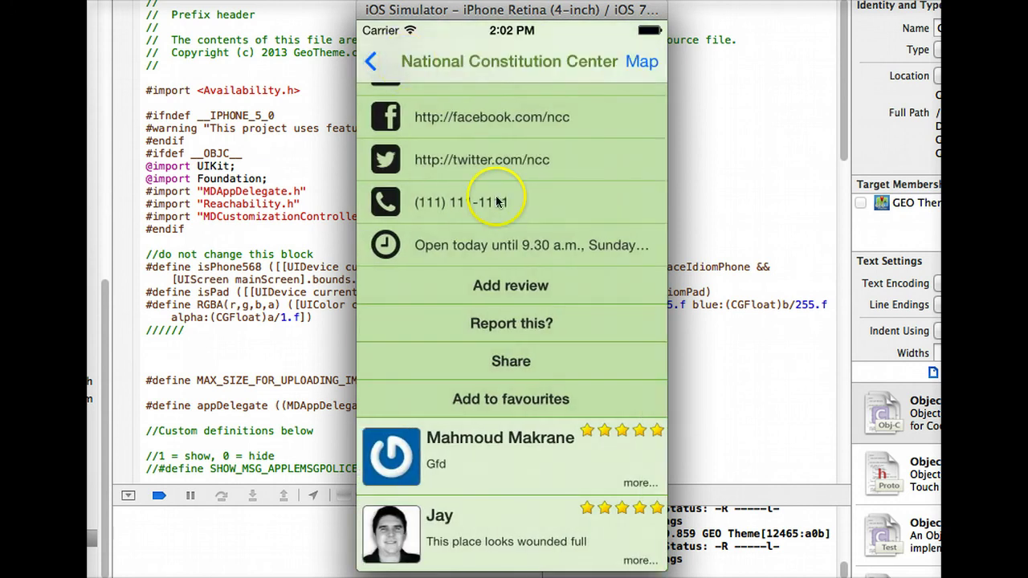
left_click(530, 325)
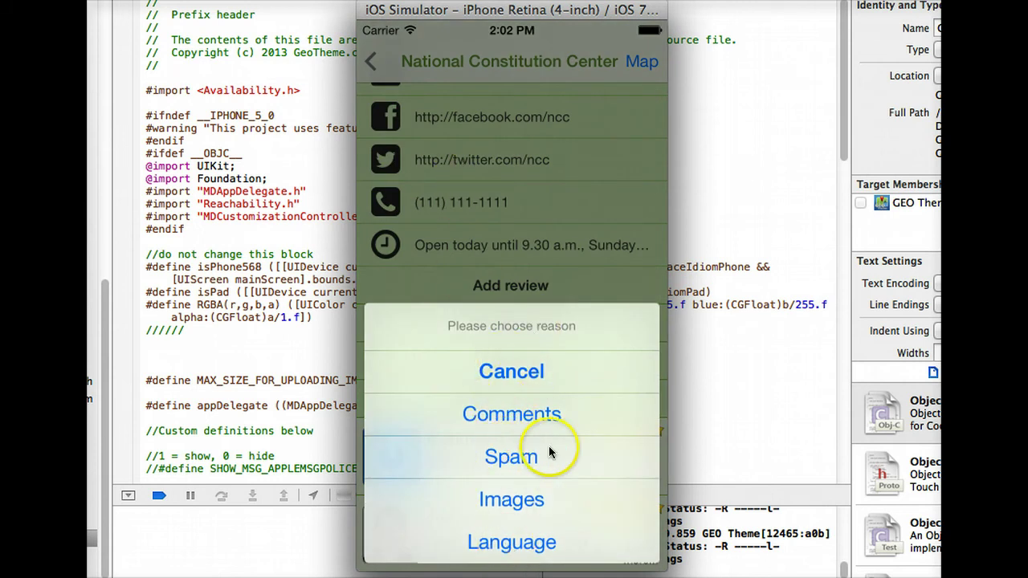
left_click(535, 415)
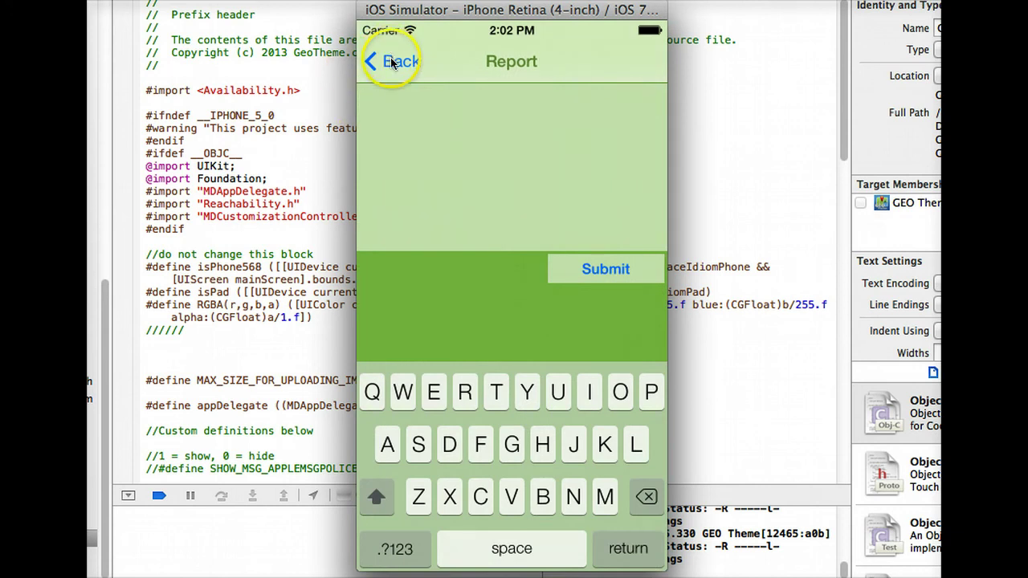
left_click(384, 61)
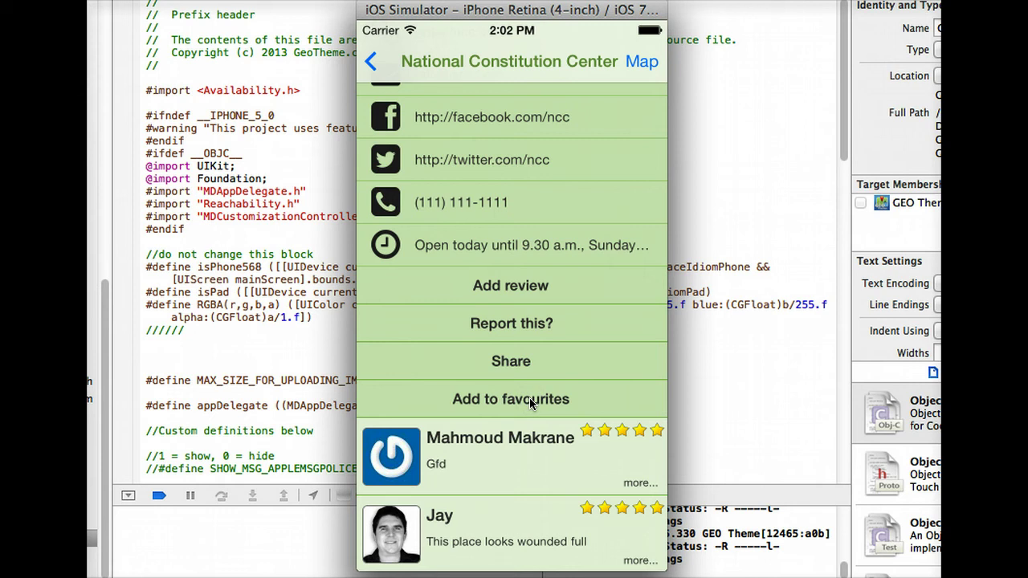
Step: Add the National Constitution Center to favourites so it shows Remove from favourites
left_click(530, 401)
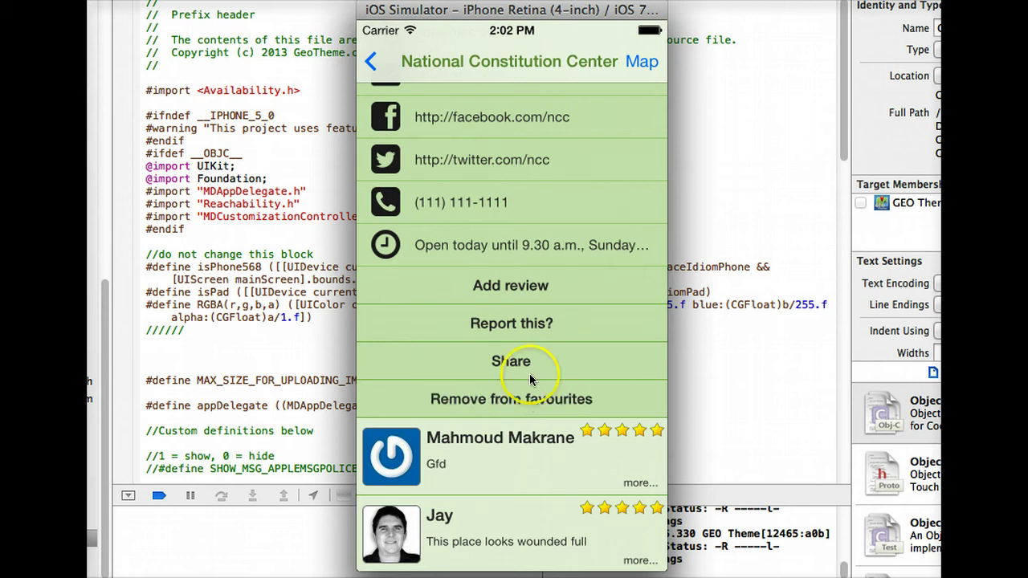
left_click(530, 219)
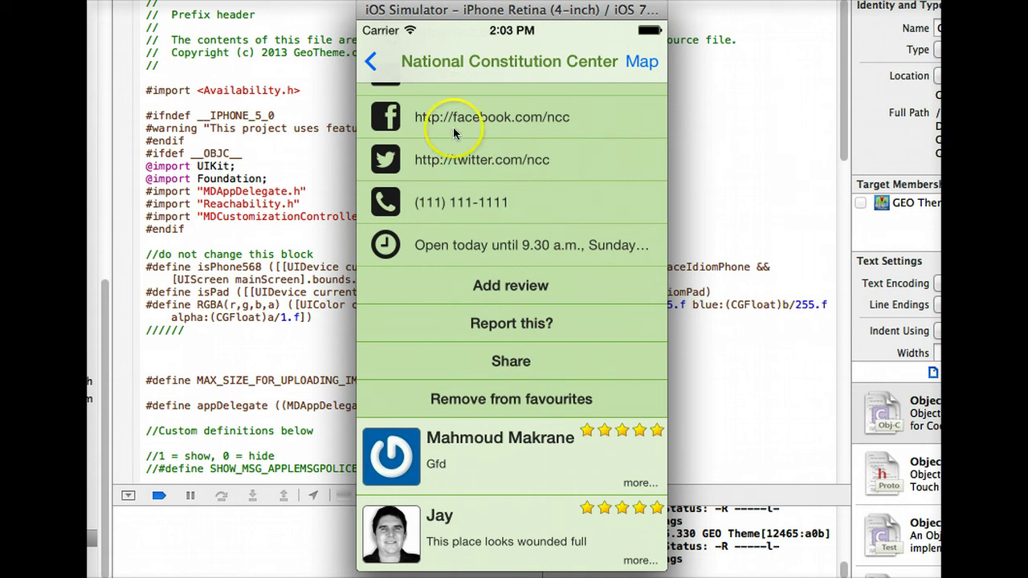
Step: Go back to the Attractions list and open The Liberty Bell Center details
scroll(565, 160, "up", 10)
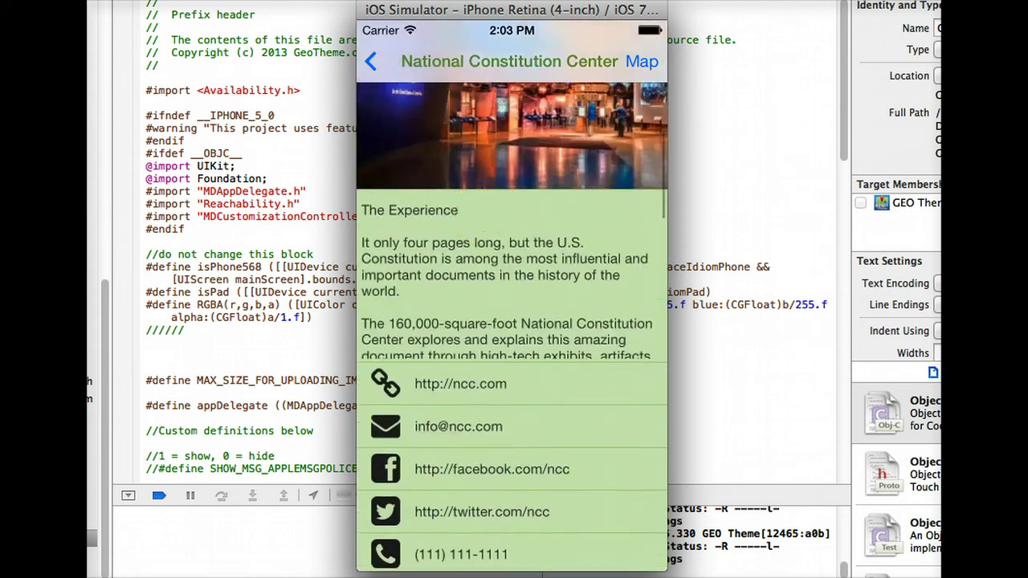
left_click(374, 59)
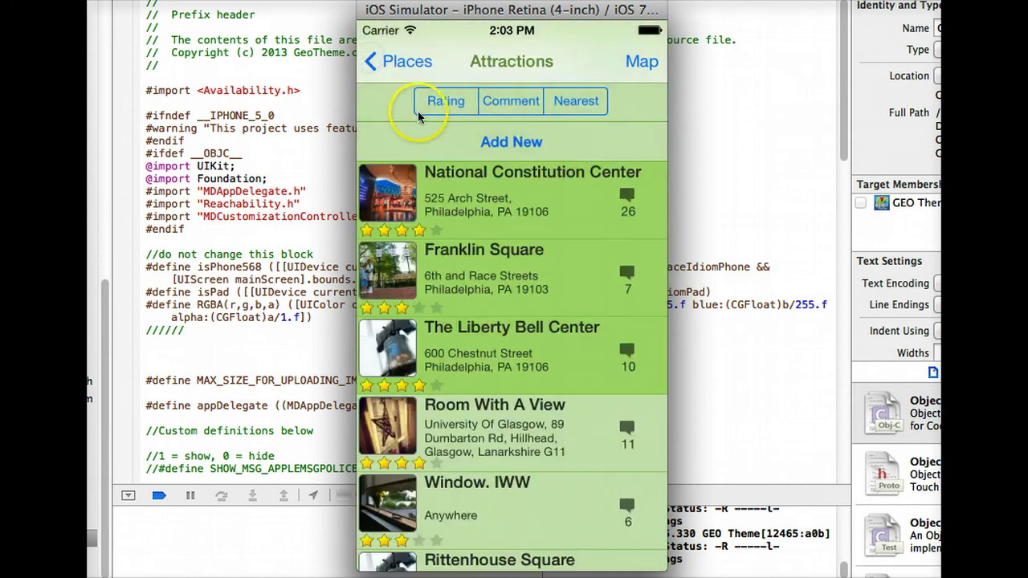
left_click_drag(509, 261, 511, 138)
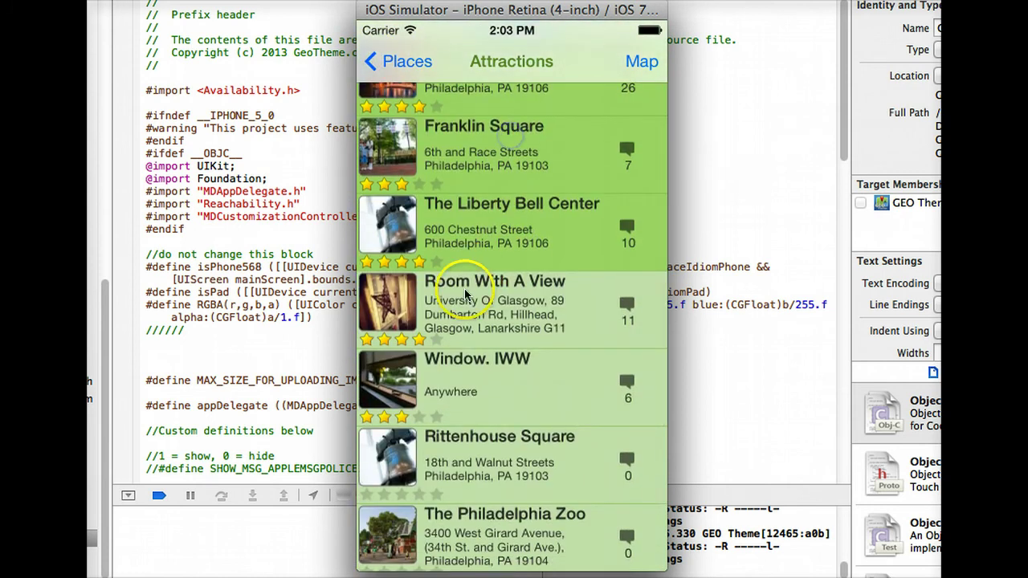
left_click_drag(455, 360, 455, 394)
left_click(474, 250)
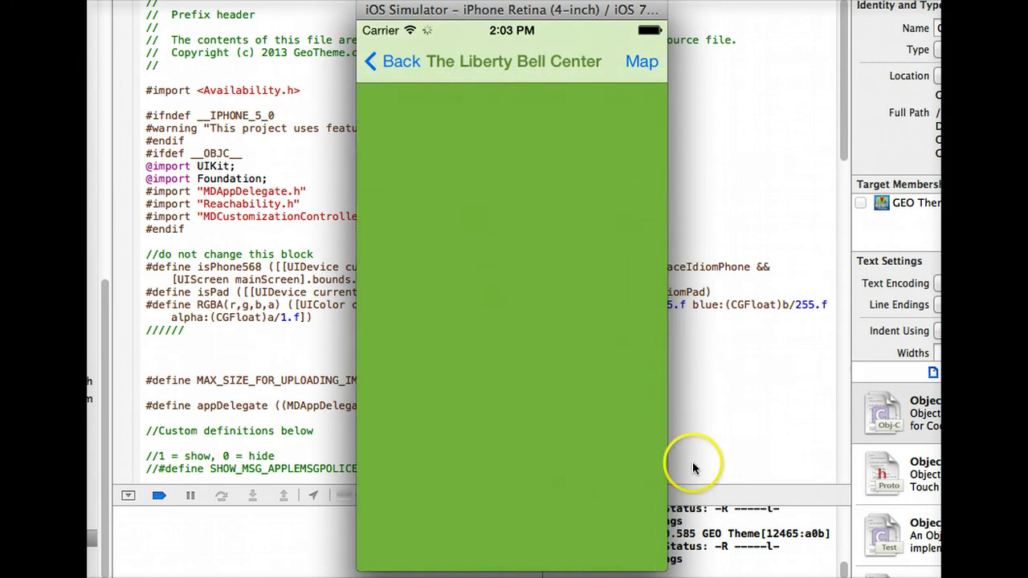
Step: View the 'This place is awesome!' review's photo full screen, then return to Attractions
left_click_drag(519, 340, 573, 96)
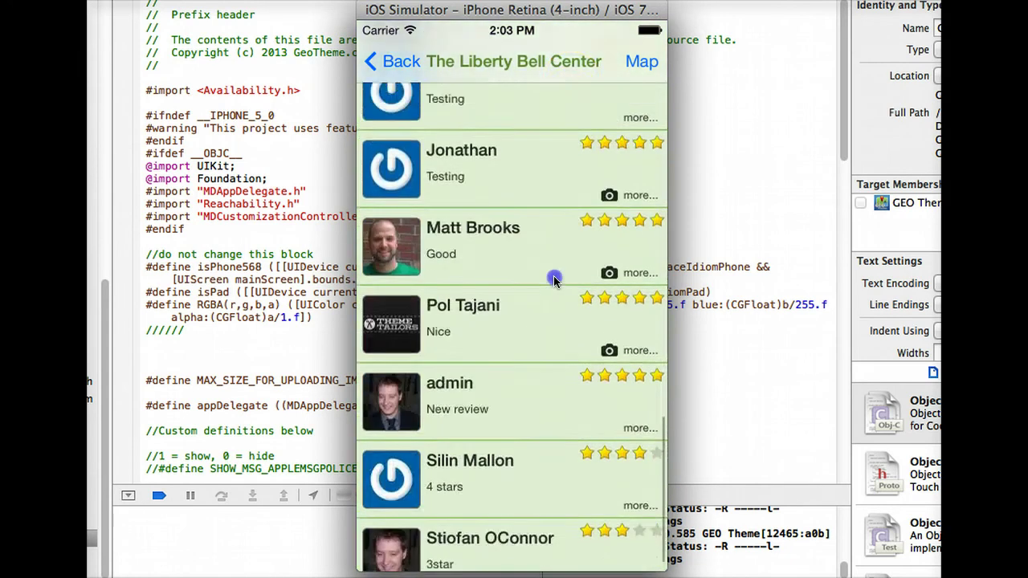
left_click_drag(554, 280, 541, 340)
left_click_drag(558, 278, 554, 330)
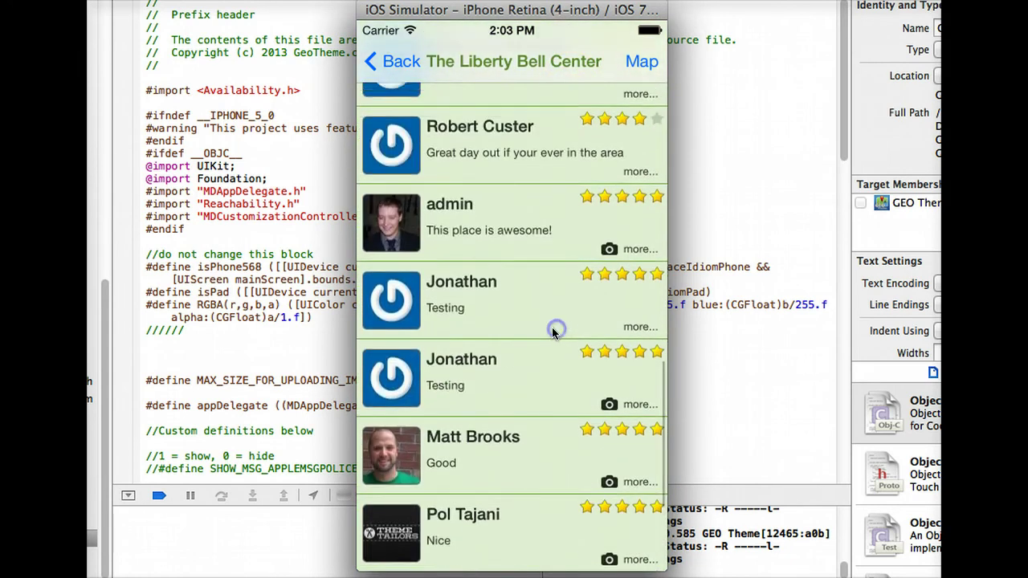
left_click(474, 217)
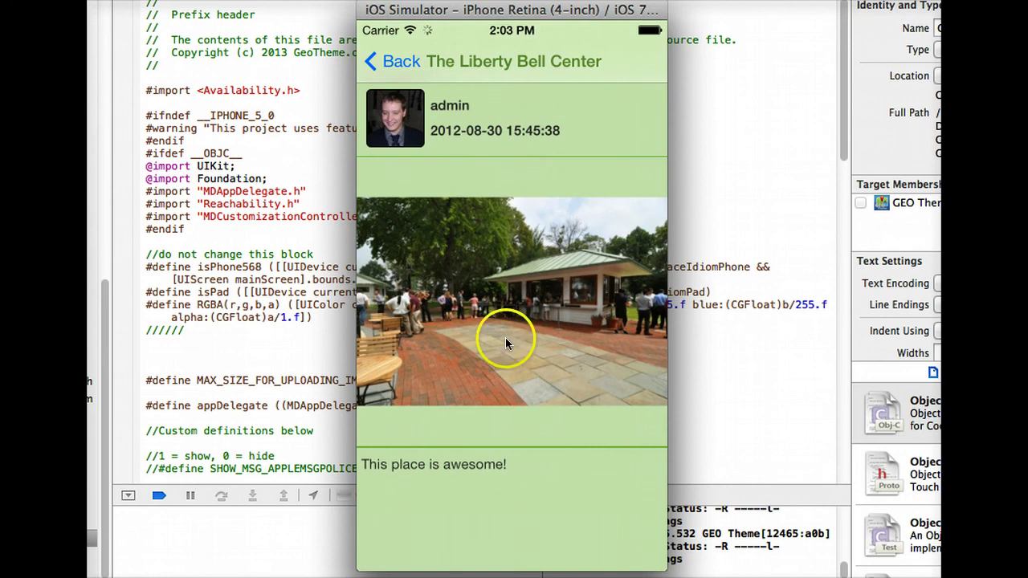
left_click(508, 336)
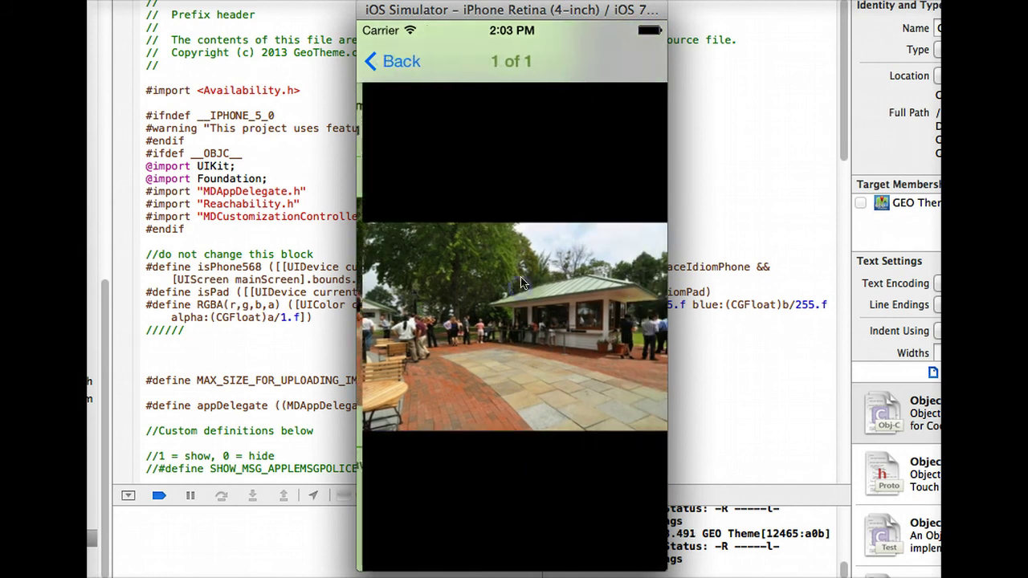
left_click(393, 61)
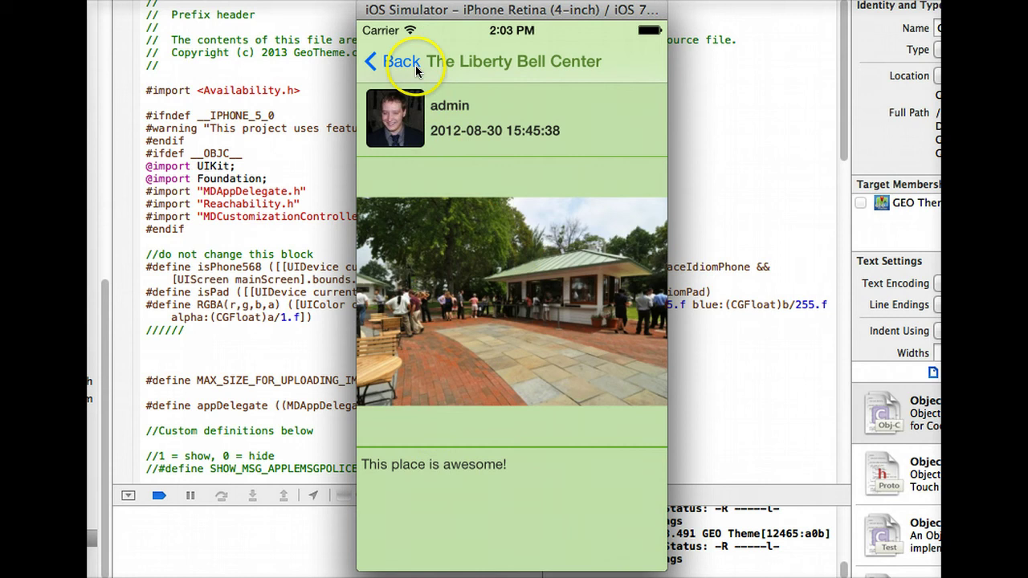
left_click(417, 71)
left_click(402, 66)
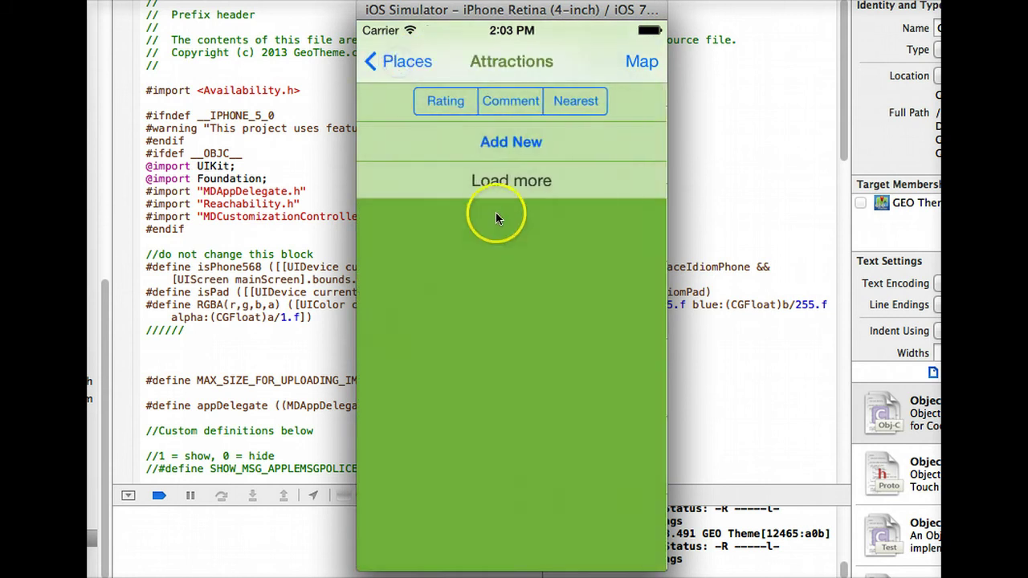
Step: Pull down to refresh Attractions, revealing the Search bar above Rating/Comment/Nearest
left_click_drag(482, 142, 474, 200)
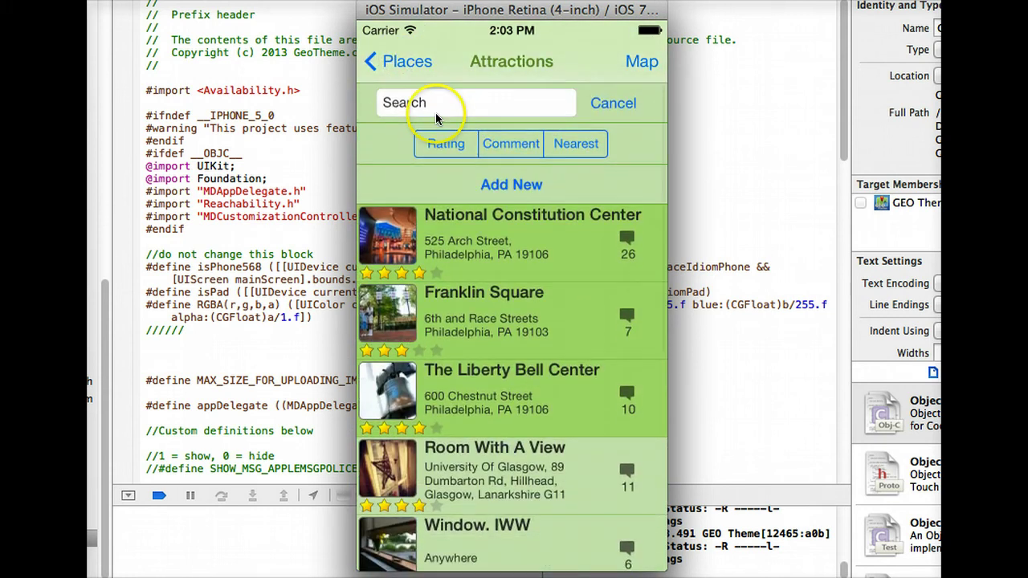
left_click(404, 64)
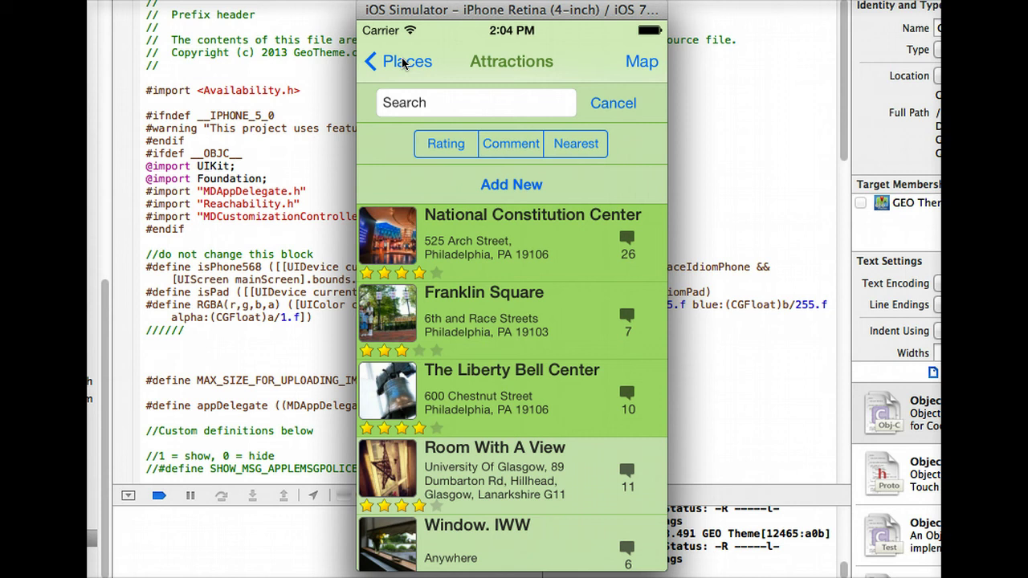
Step: Open the Morimoto listing from the Restaurants category
left_click(404, 63)
left_click(434, 299)
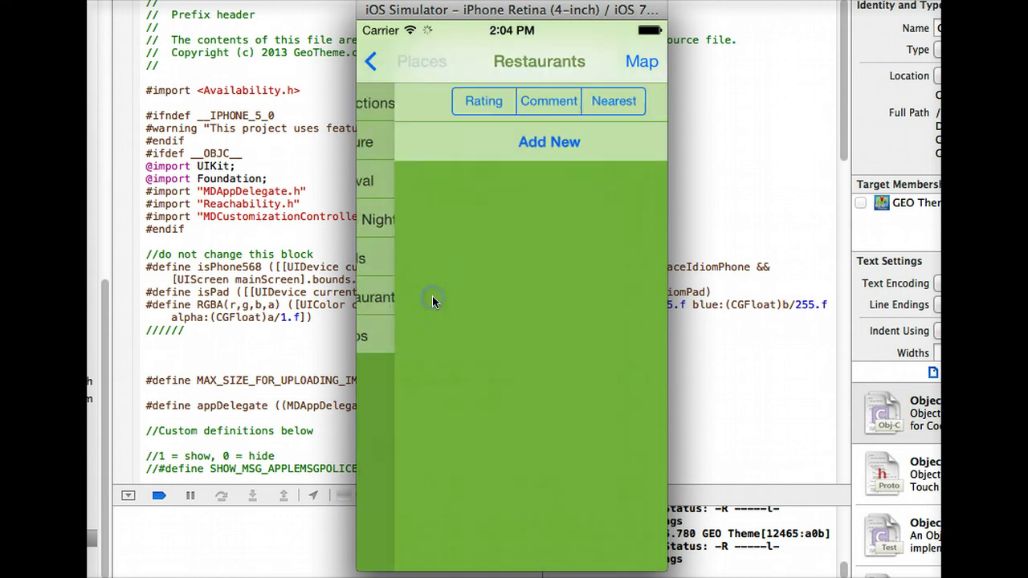
left_click(486, 201)
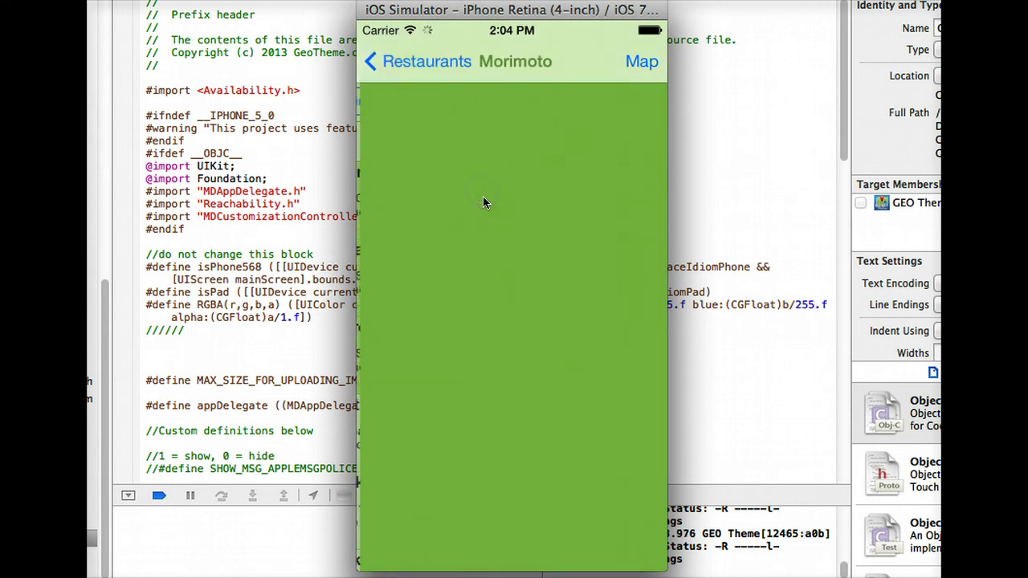
Step: Scroll through Morimoto's description, special offers, contacts and reviews, then jump back to the top
left_click_drag(509, 314, 511, 104)
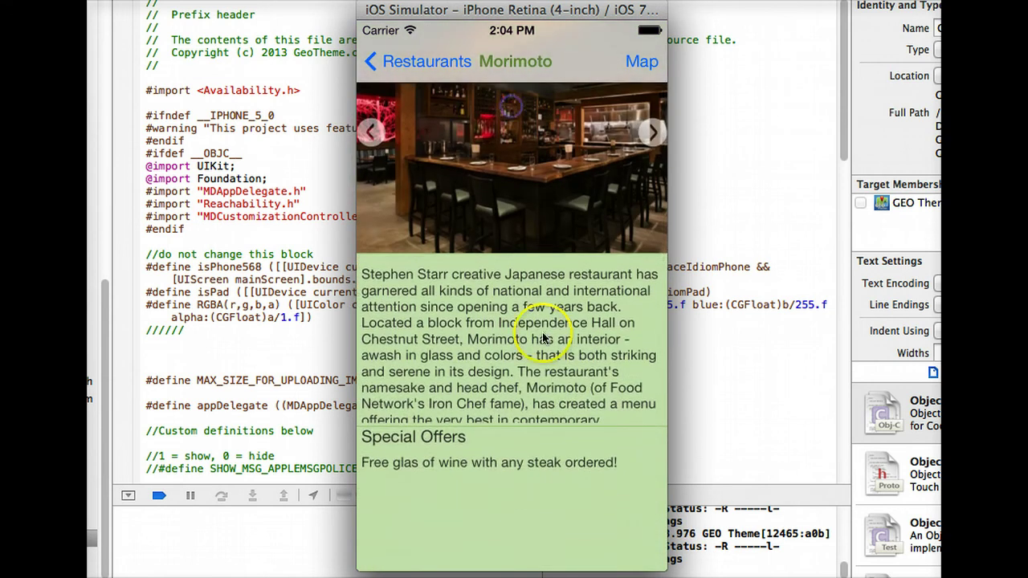
left_click_drag(543, 337, 543, 161)
left_click_drag(581, 452, 519, 262)
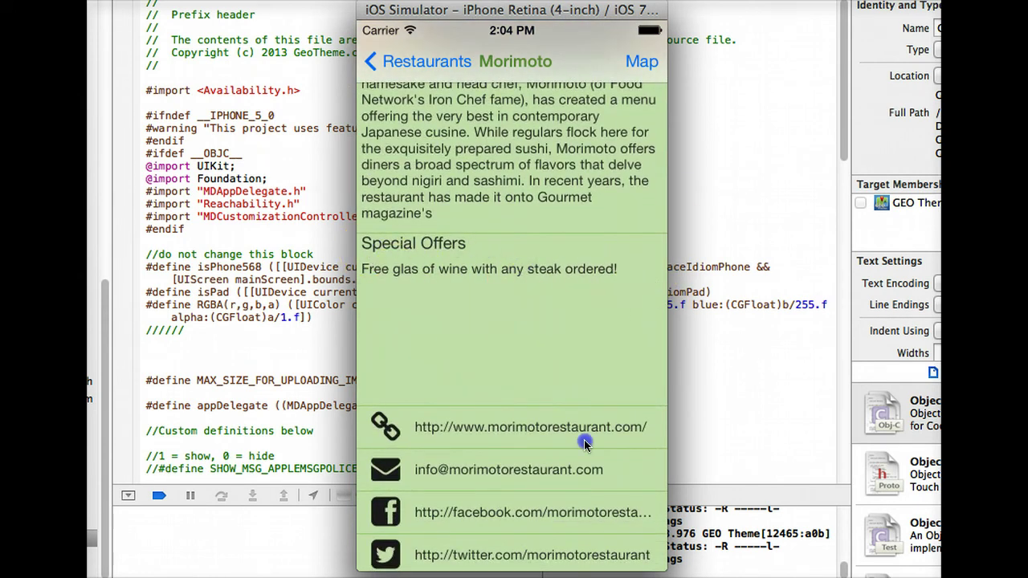
left_click_drag(585, 444, 592, 126)
left_click_drag(517, 391, 473, 326)
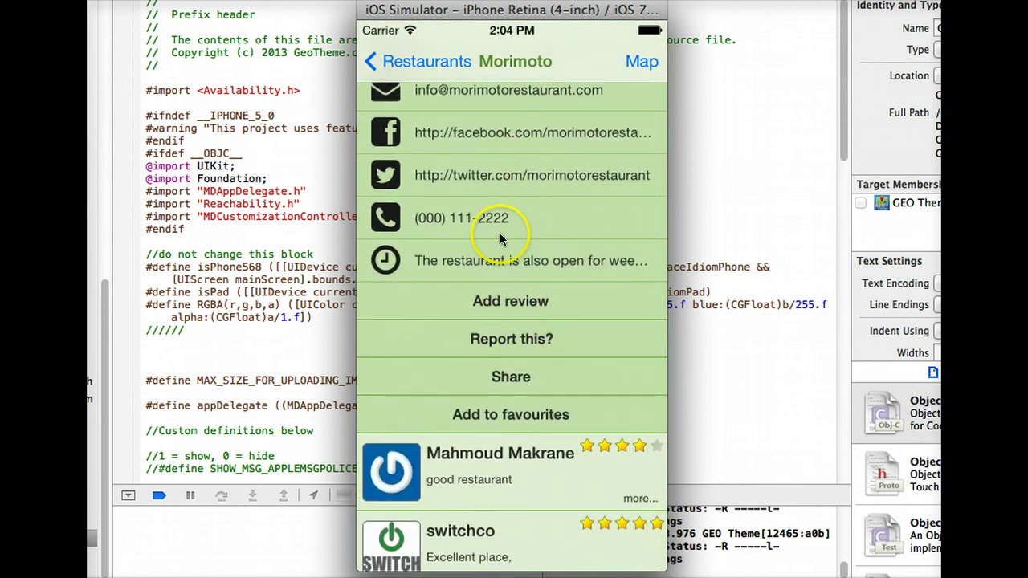
left_click_drag(501, 238, 631, 397)
left_click_drag(535, 177, 514, 386)
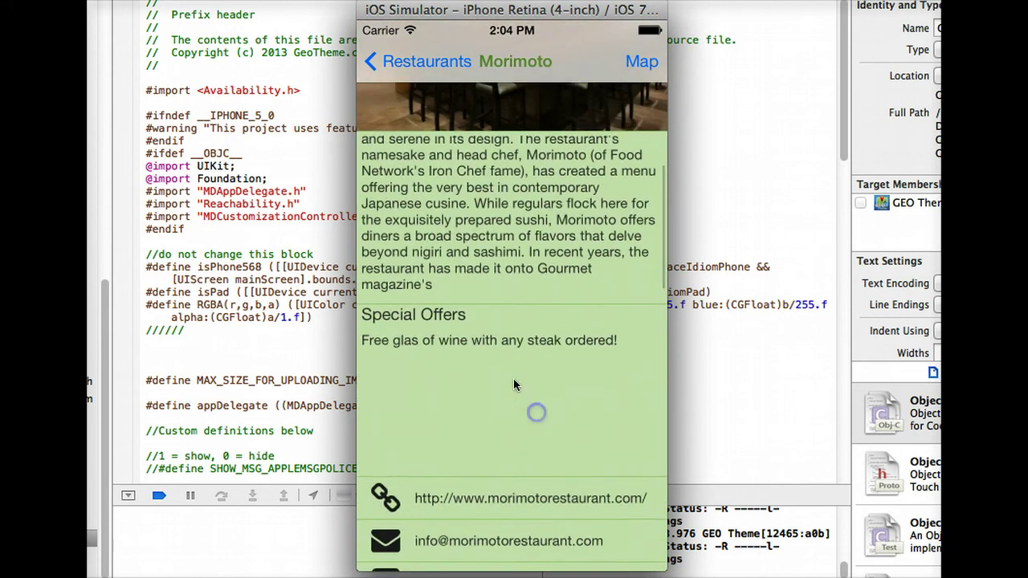
left_click(418, 30)
left_click(158, 536)
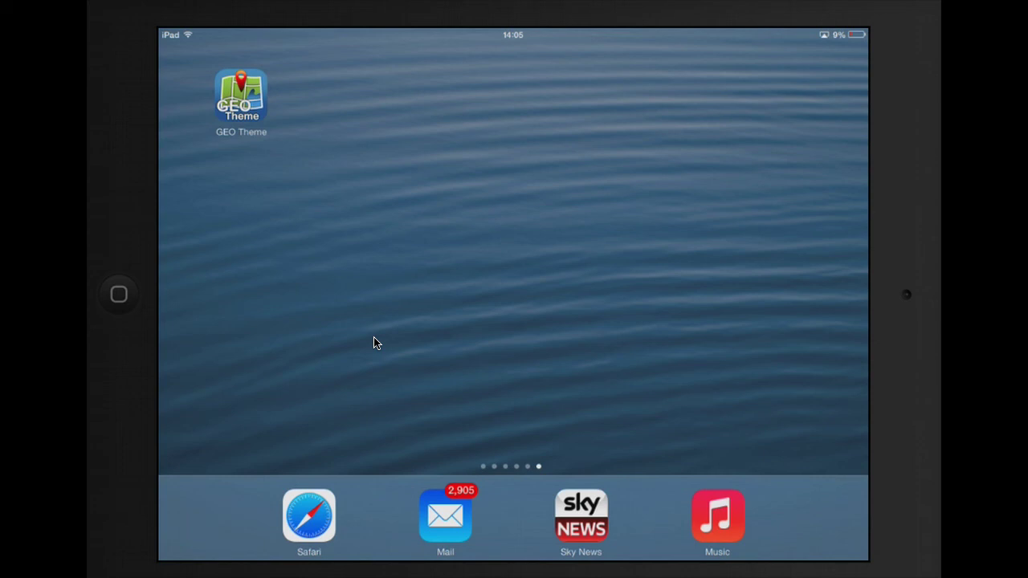
Step: Launch the GEO Theme app from the iPad home screen
left_click_drag(373, 343, 487, 174)
left_click(335, 230)
left_click_drag(336, 231, 280, 185)
left_click(265, 141)
left_click_drag(265, 140, 247, 107)
left_click(246, 106)
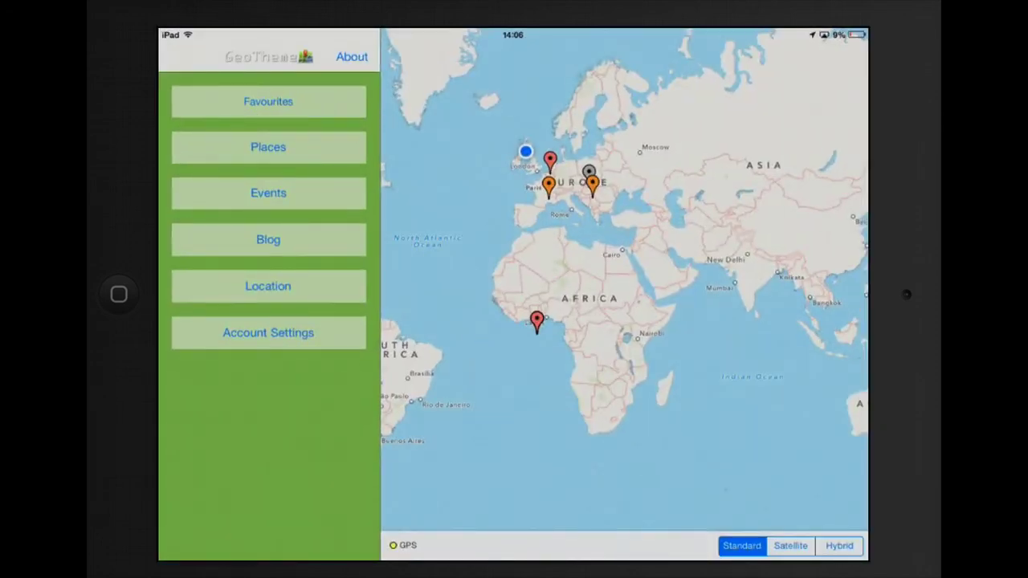
left_click(268, 147)
left_click(268, 101)
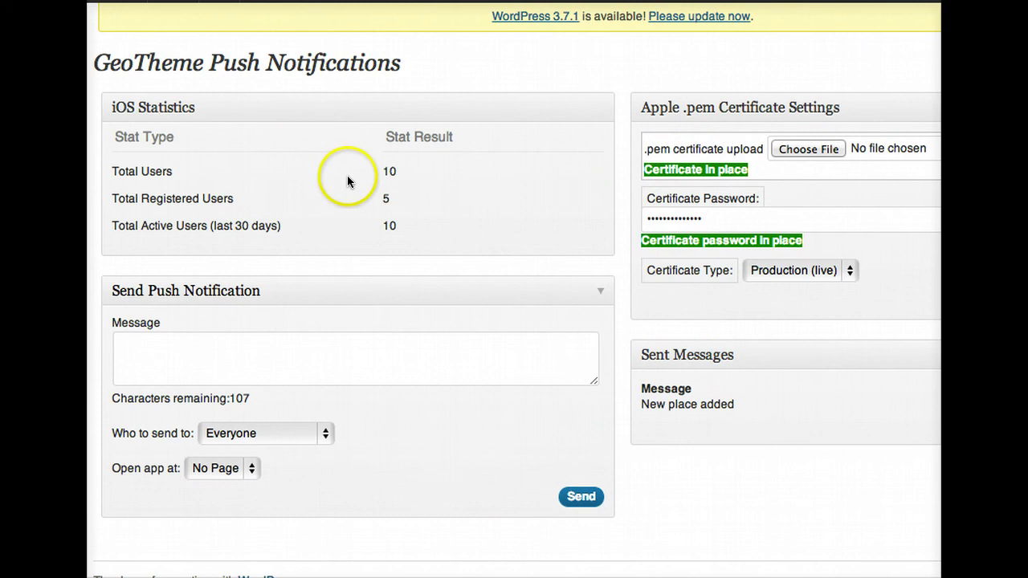
Step: Scroll to the iOS Statistics and Apple .pem Certificate Settings and view the certificate types
scroll(347, 179, "down", 1)
scroll(347, 177, "down", 1)
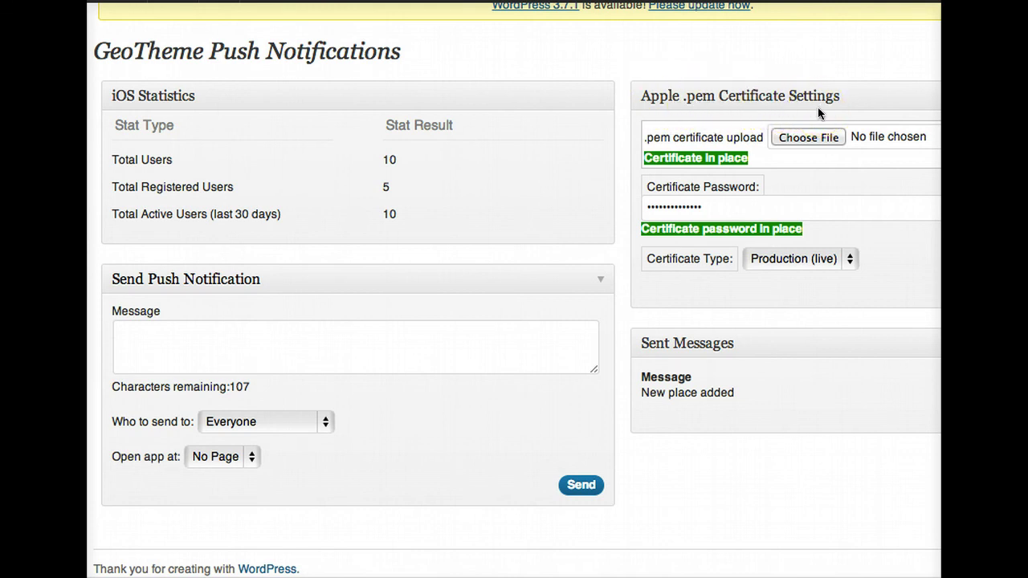
left_click(813, 137)
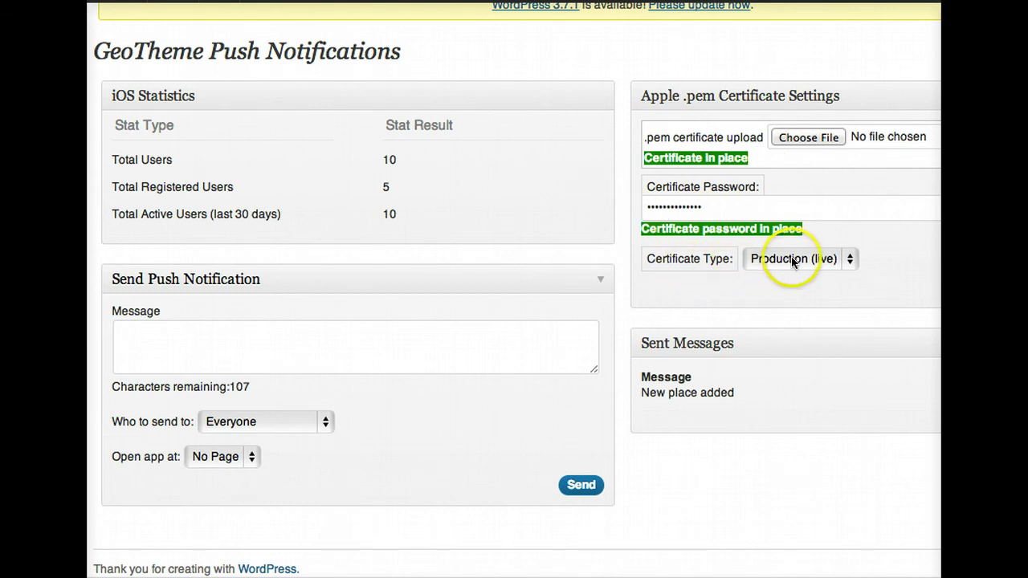
left_click(831, 262)
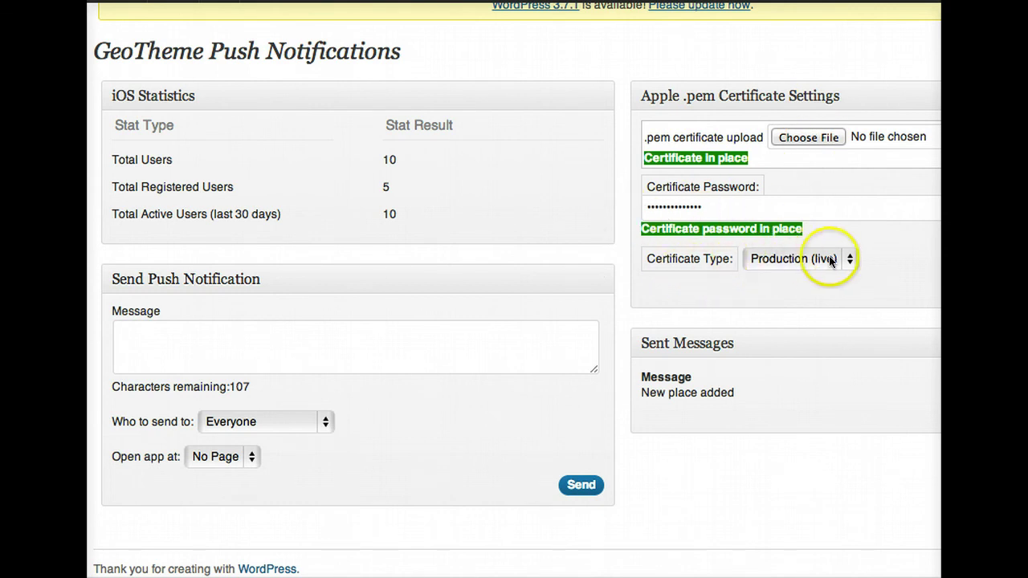
left_click(886, 236)
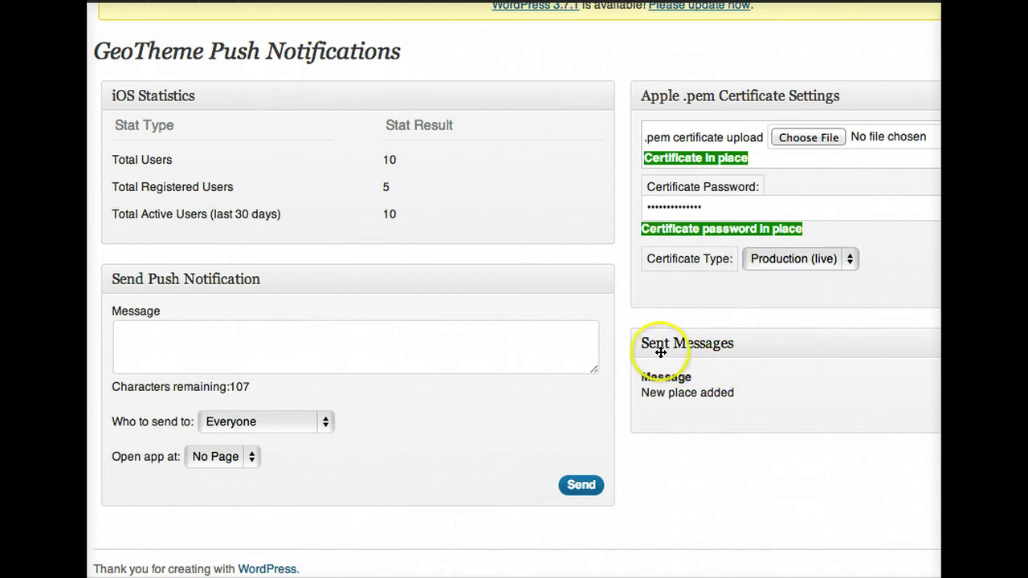
Step: Enter the push message 'There has been a new blog posted'
left_click(178, 334)
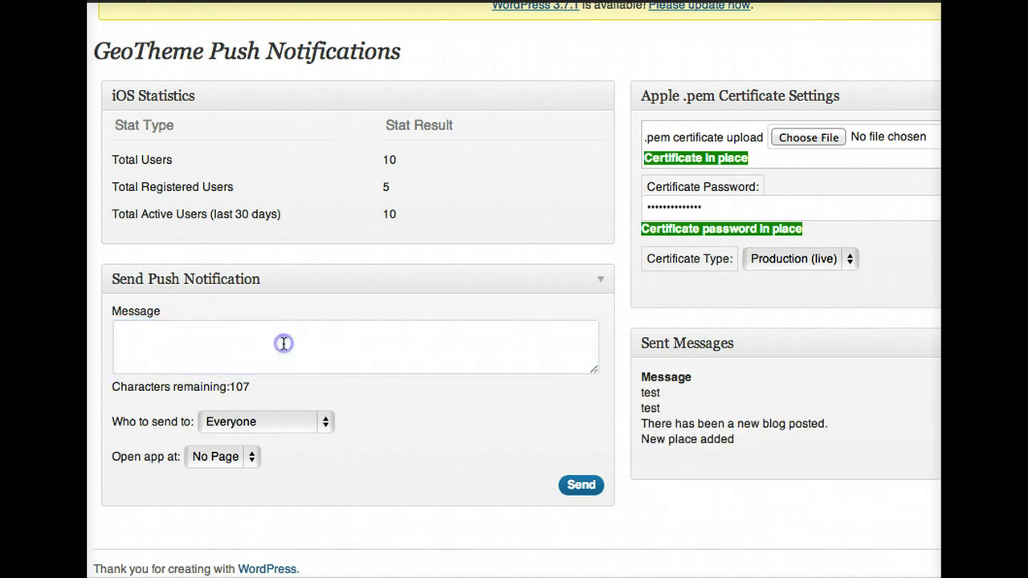
left_click(283, 344)
type("There")
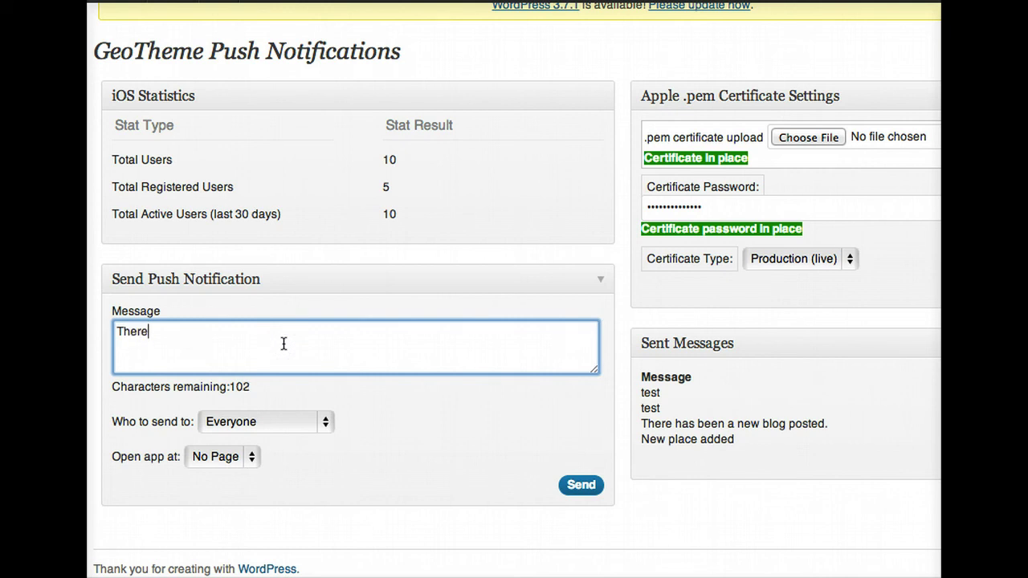
type(" has been ")
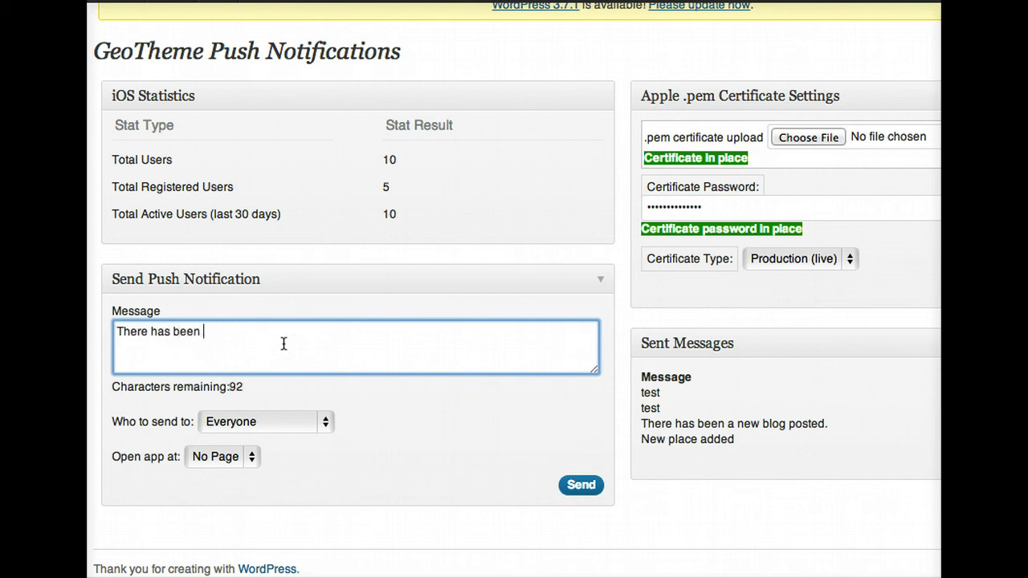
type("a new blog posted")
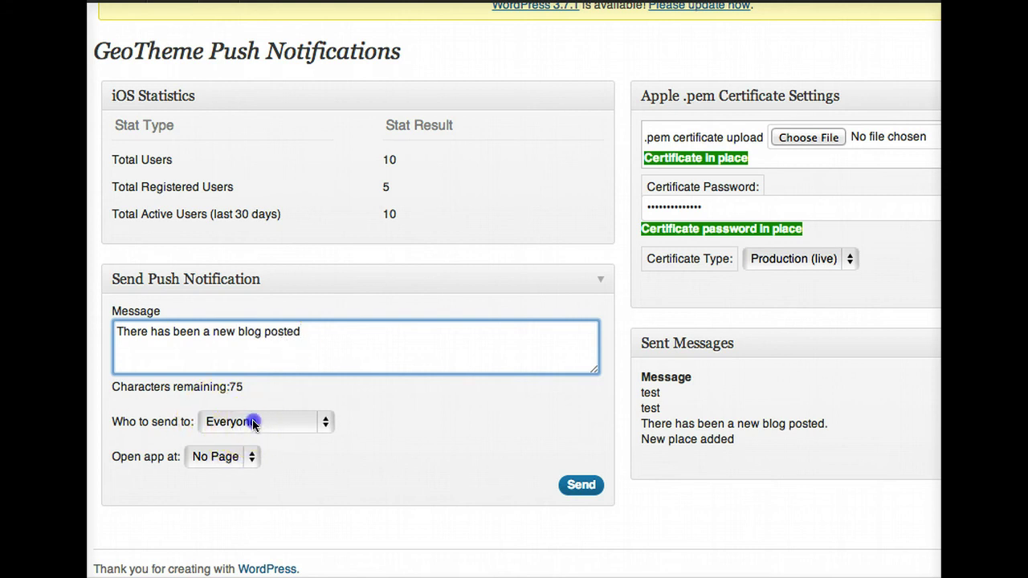
Step: Set the recipient to Single User and choose the user account
left_click(252, 421)
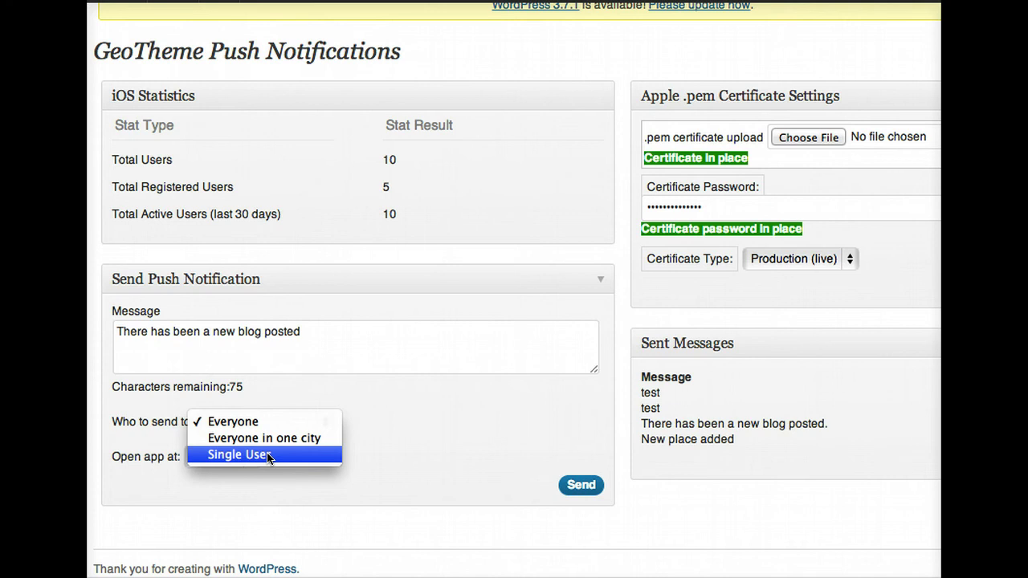
left_click(235, 511)
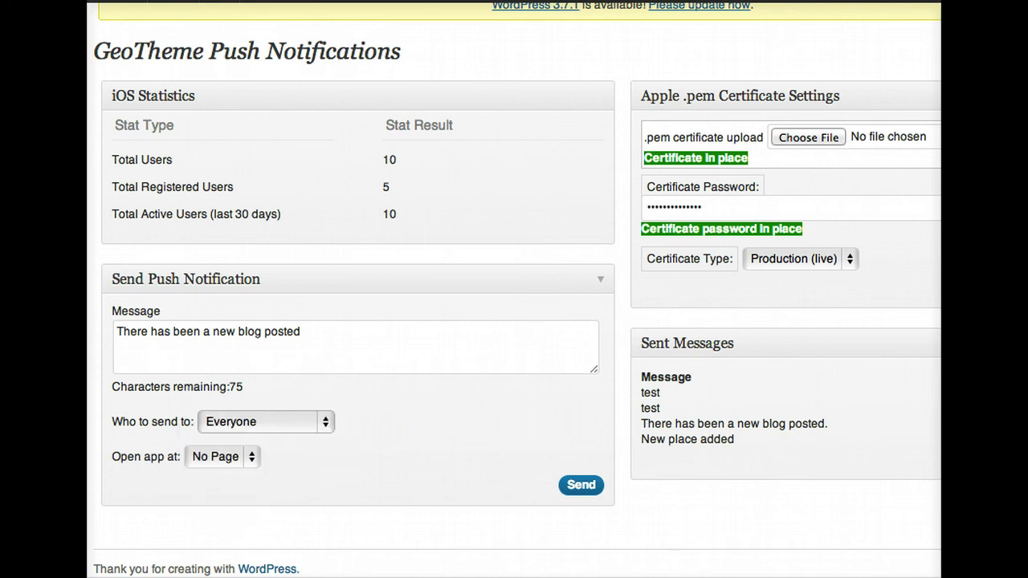
left_click(271, 434)
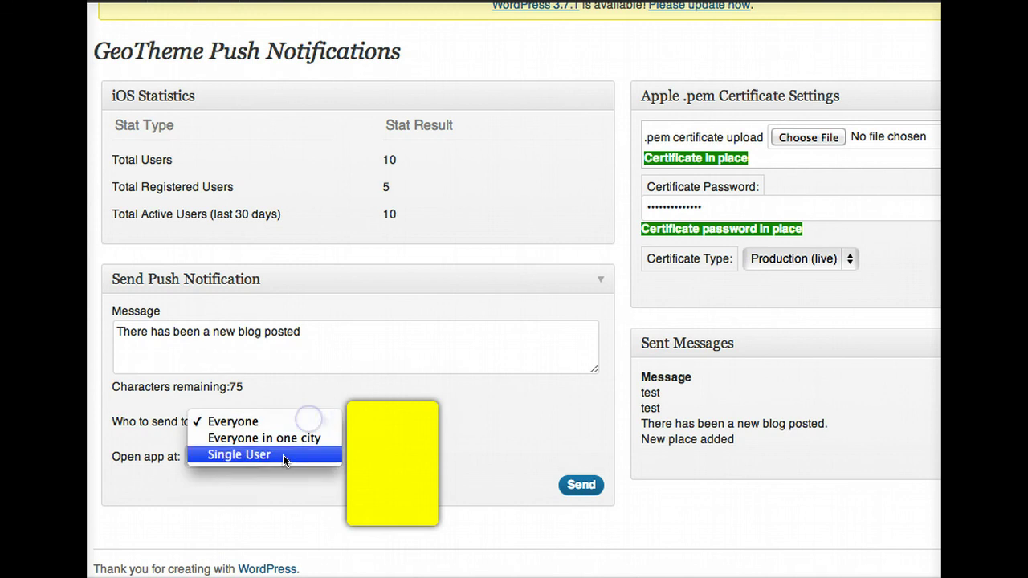
left_click(241, 455)
left_click(418, 422)
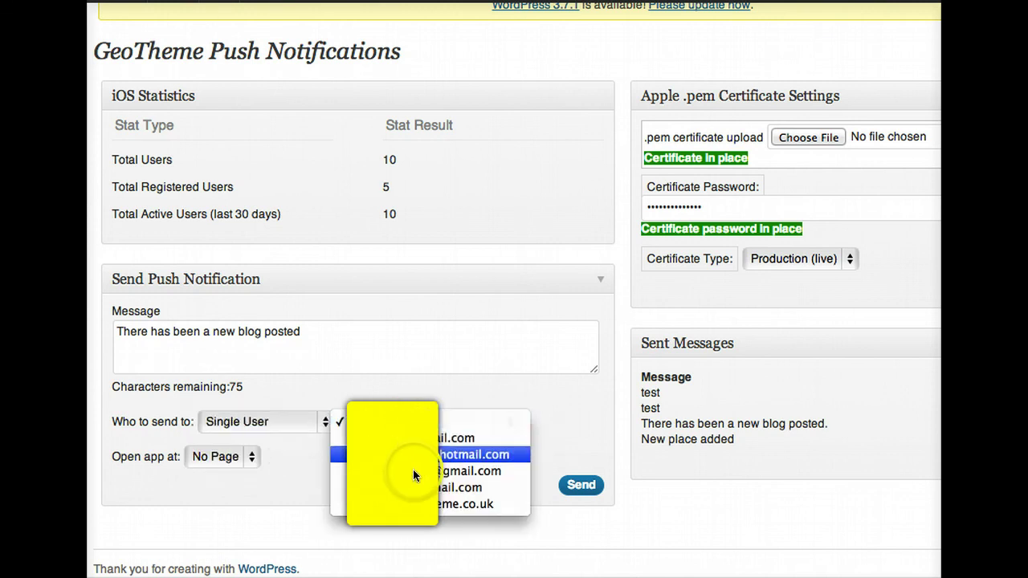
left_click(411, 457)
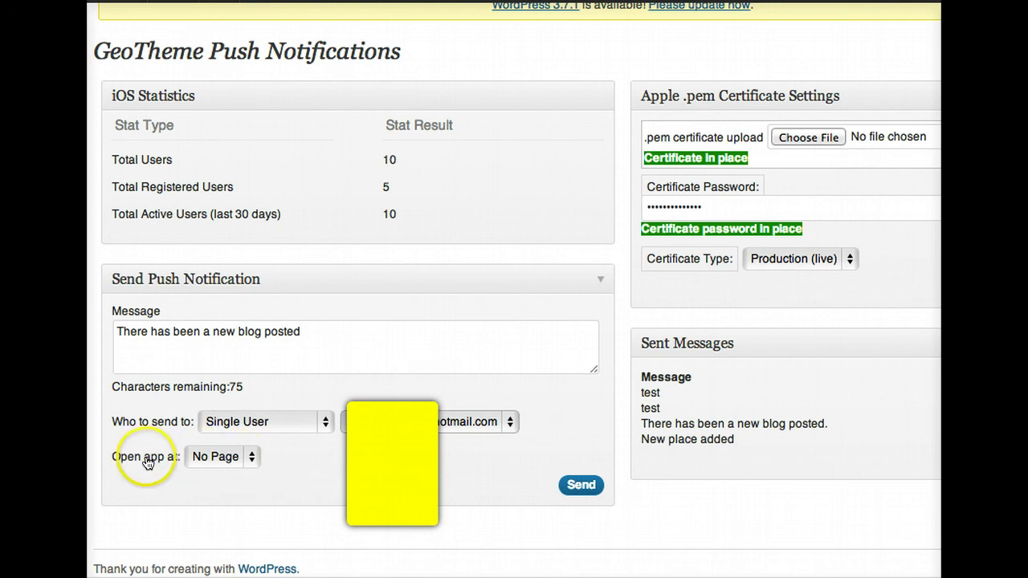
Step: Make the notification open the Cleopatra blog post, then send it
left_click(206, 458)
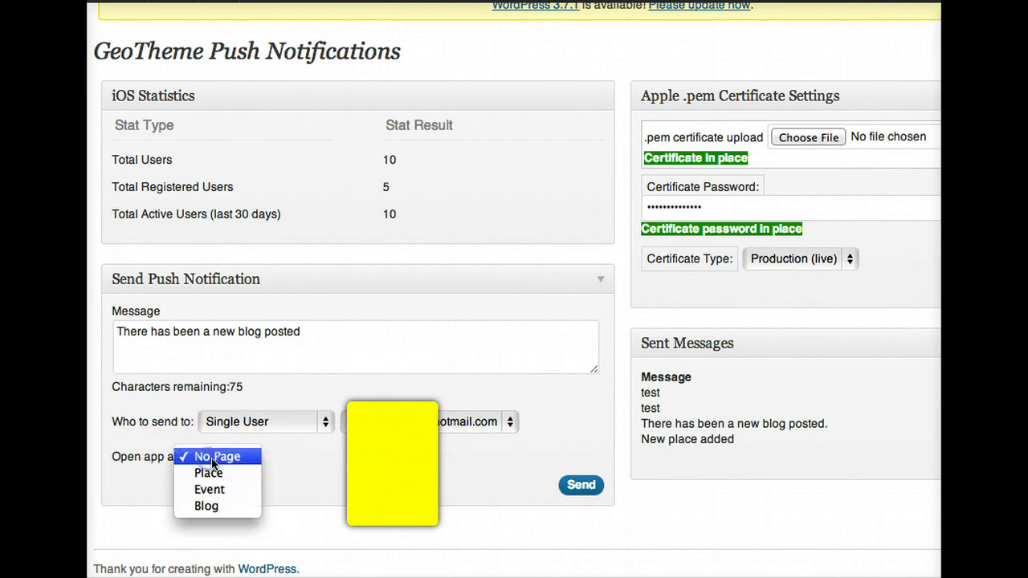
left_click(217, 507)
left_click(333, 481)
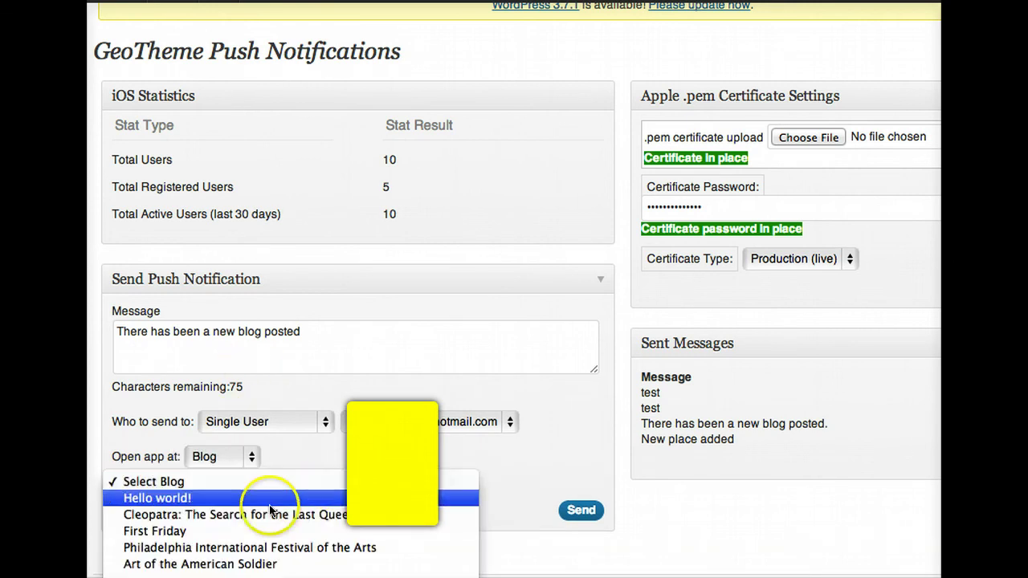
left_click(224, 516)
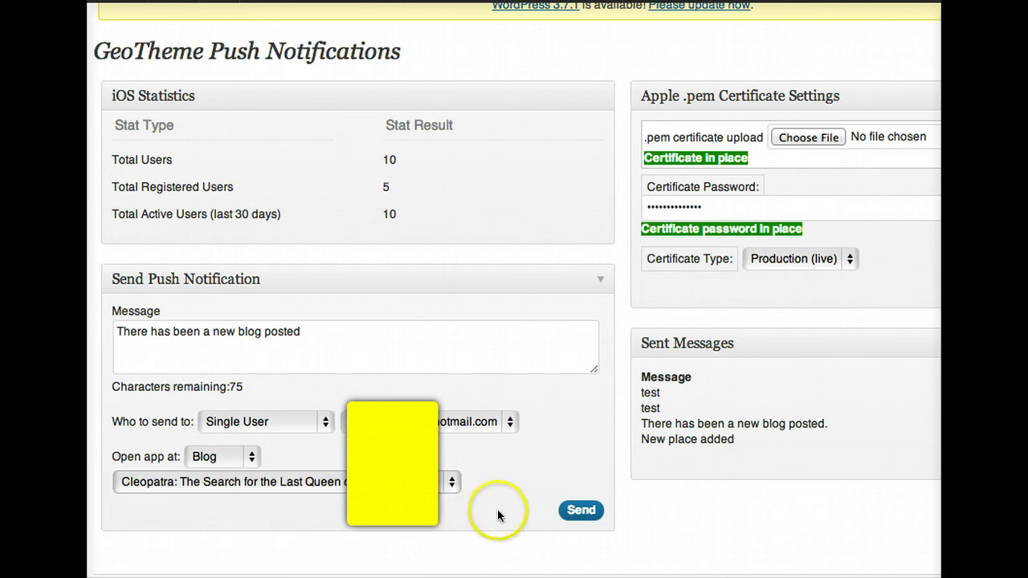
left_click(573, 511)
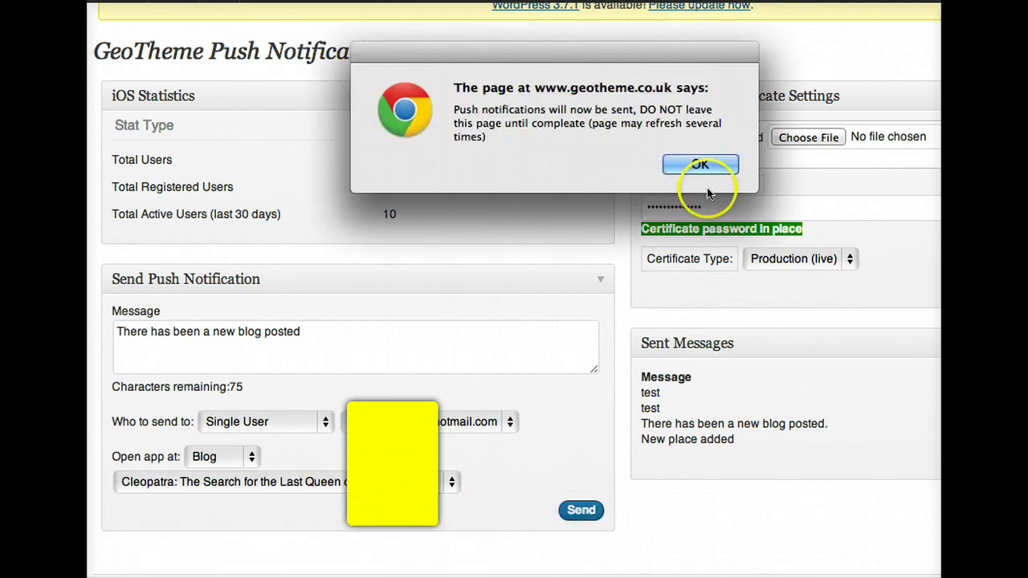
Step: Dismiss the sending warning and open the new-blog notification from the iPad lock screen
left_click(692, 161)
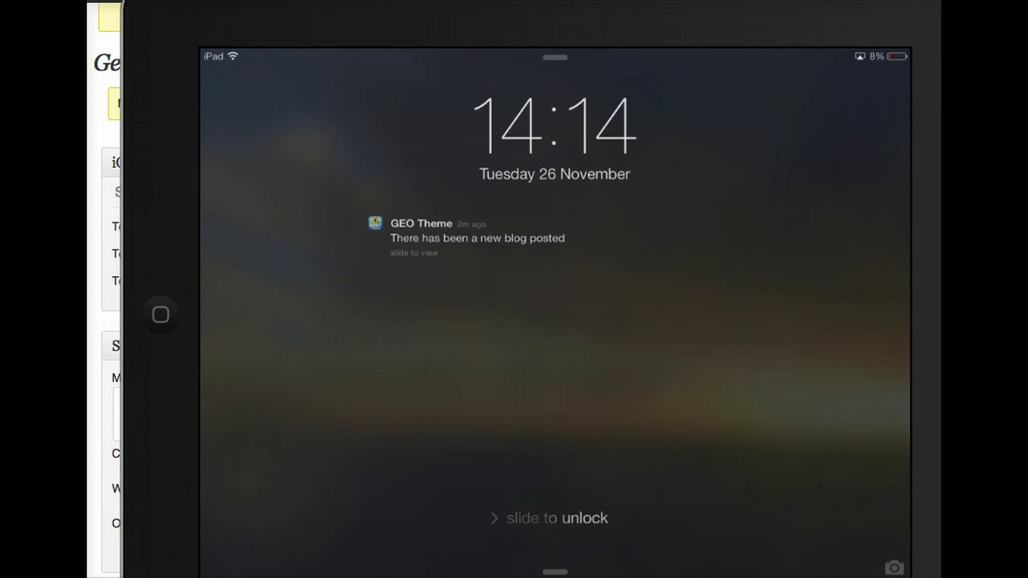
left_click_drag(707, 23, 684, 12)
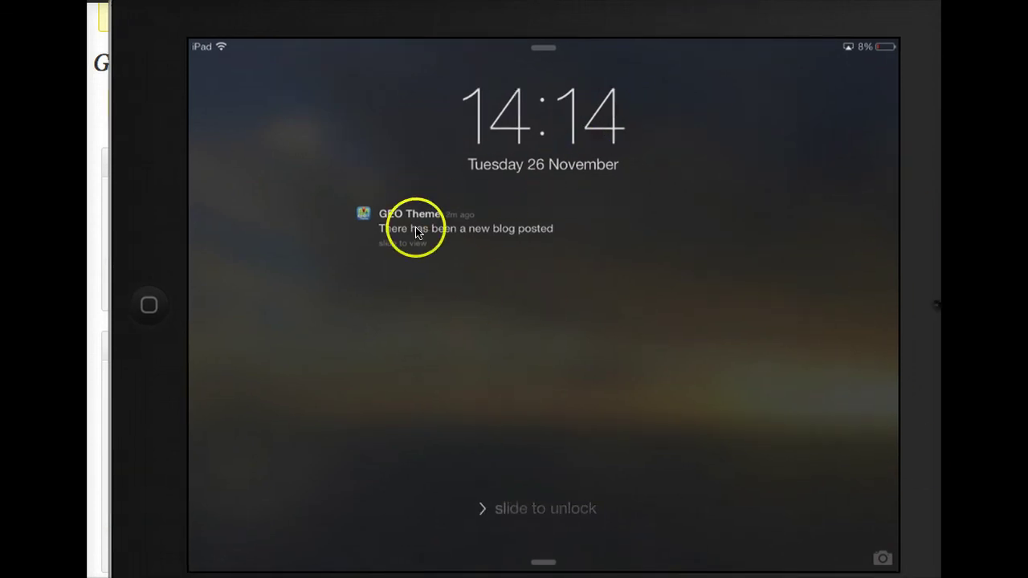
left_click_drag(415, 233, 416, 233)
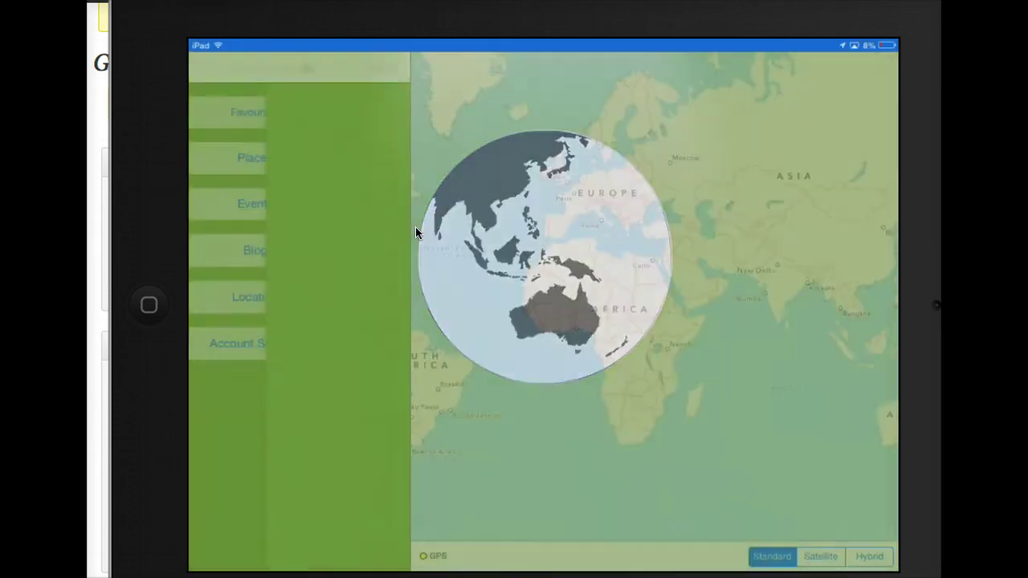
left_click(387, 230)
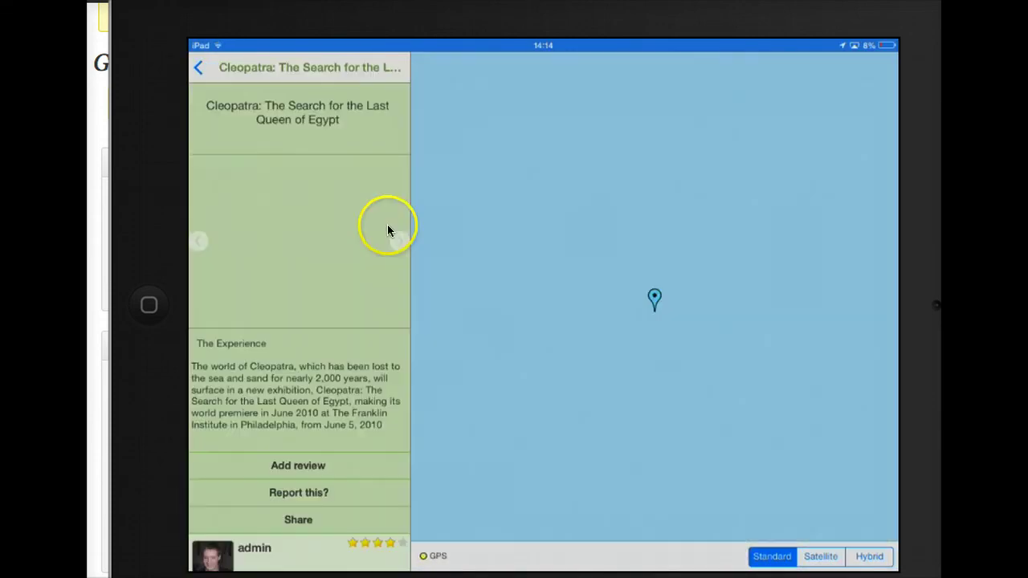
left_click(320, 315)
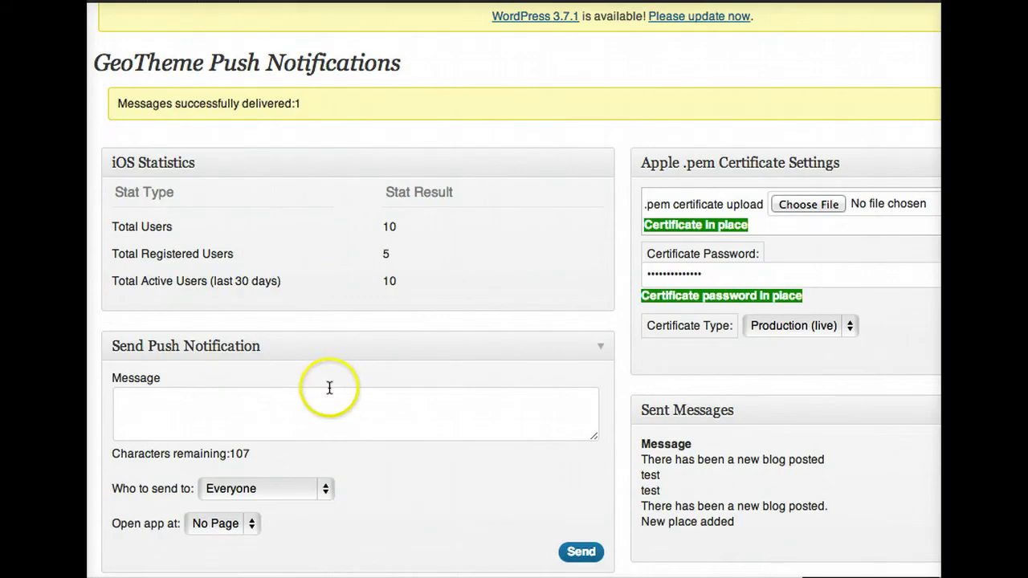
Step: Replace the drafted new-place text with 'There is an event on in Glasgow tonight, why not go?'
left_click(270, 399)
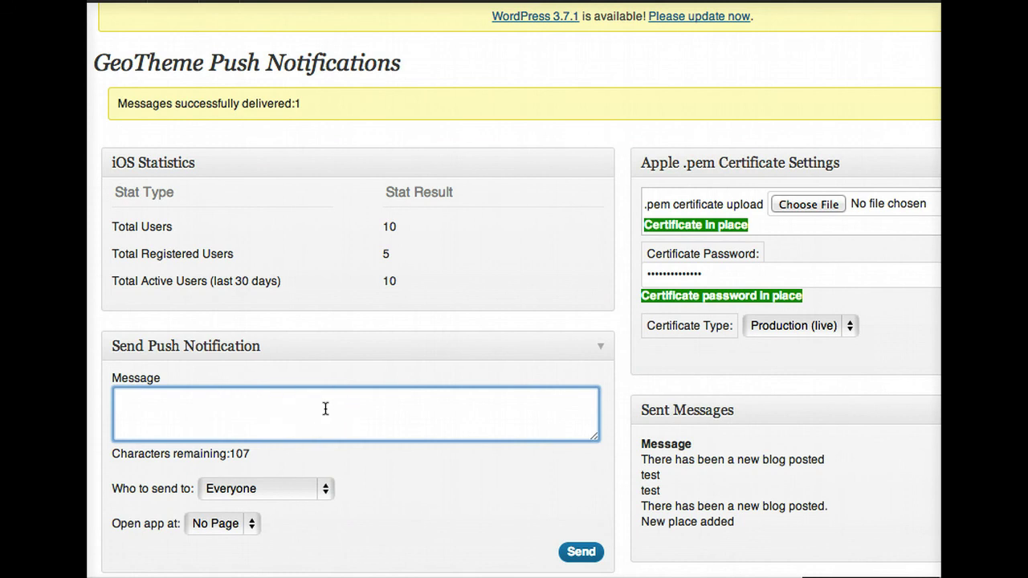
type("There has been a")
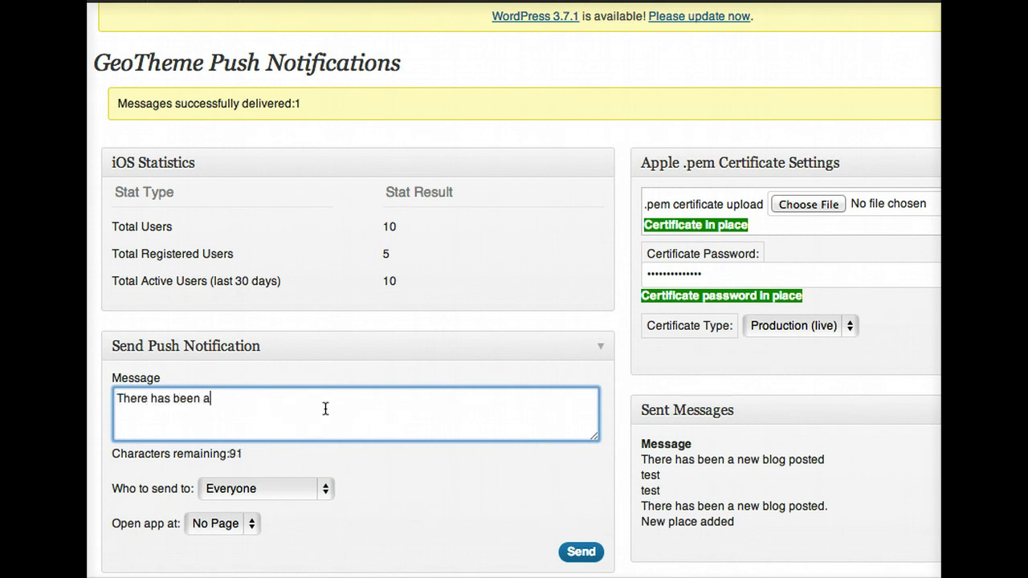
type(" new place added")
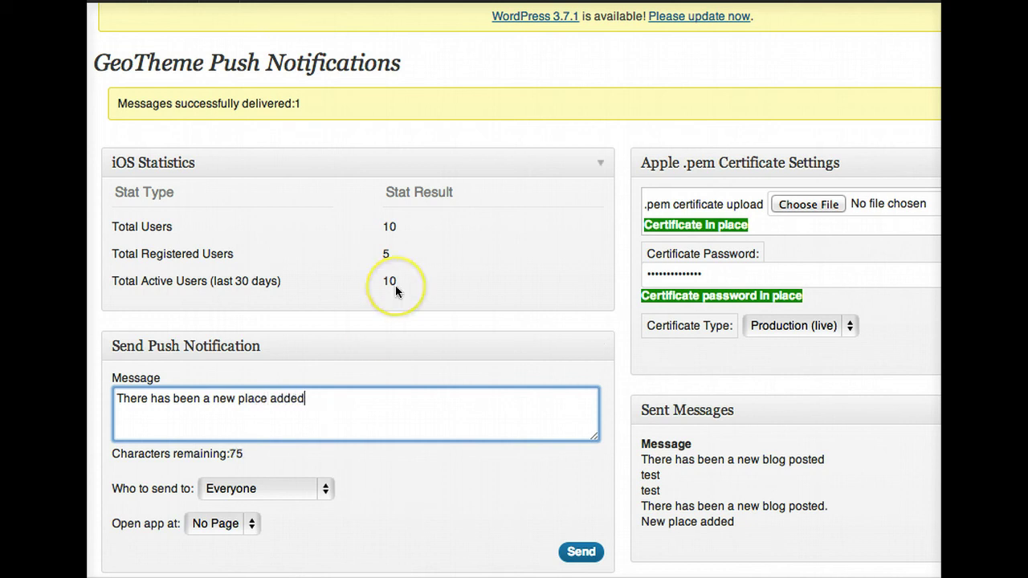
key("ctrl+a")
key("BackSpace")
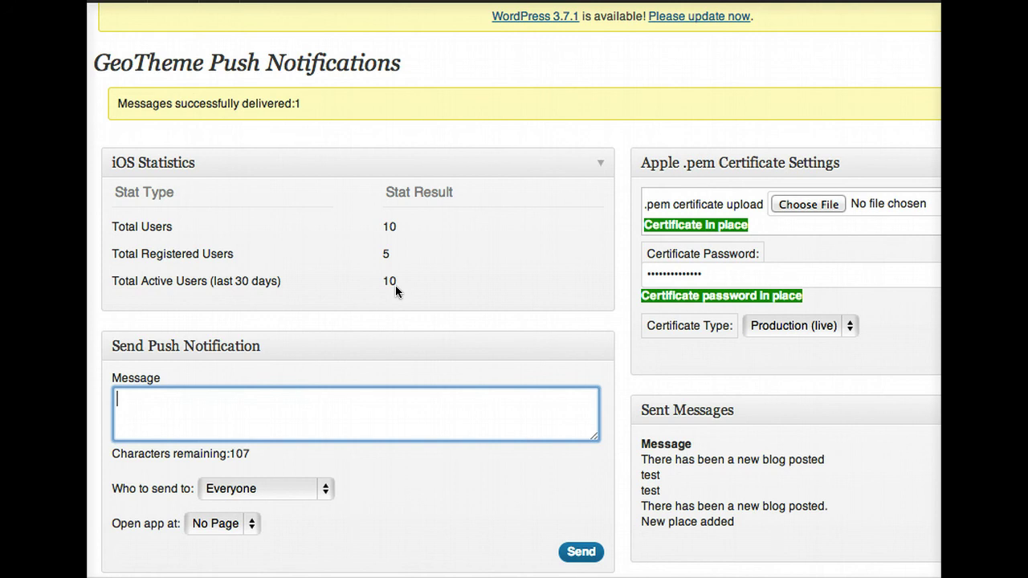
type("There is an")
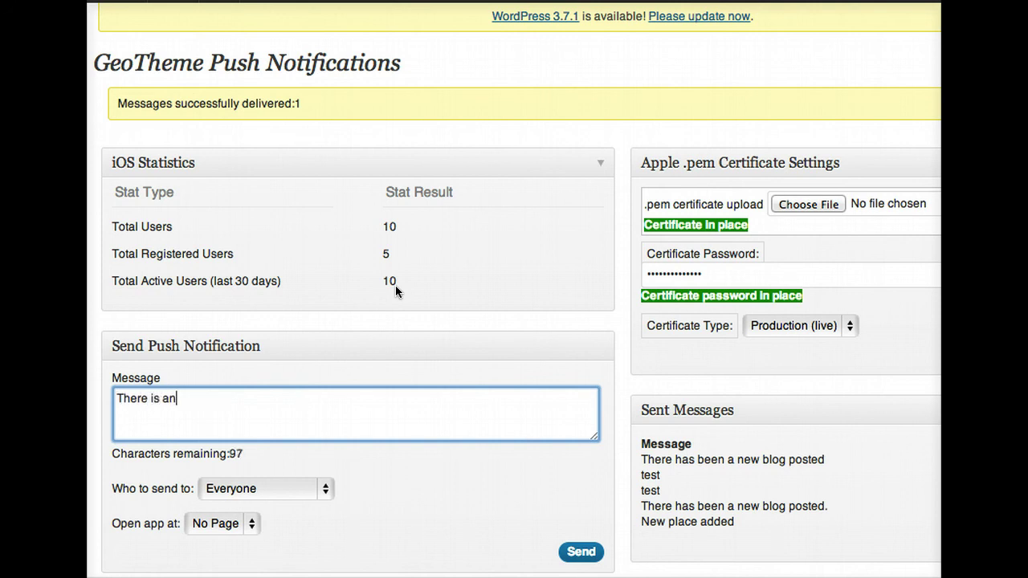
type(" event on in G")
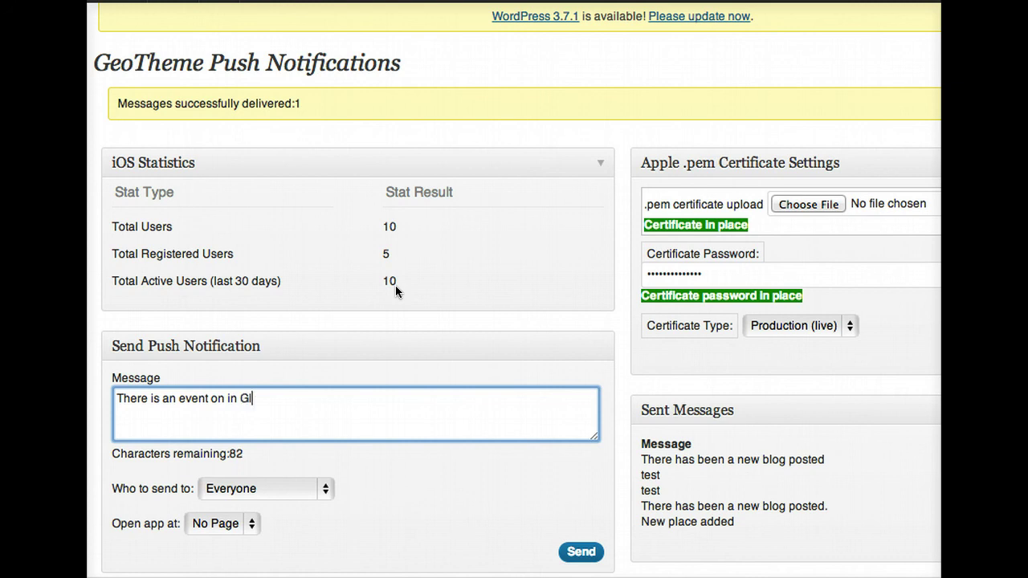
type("lasgow tonight")
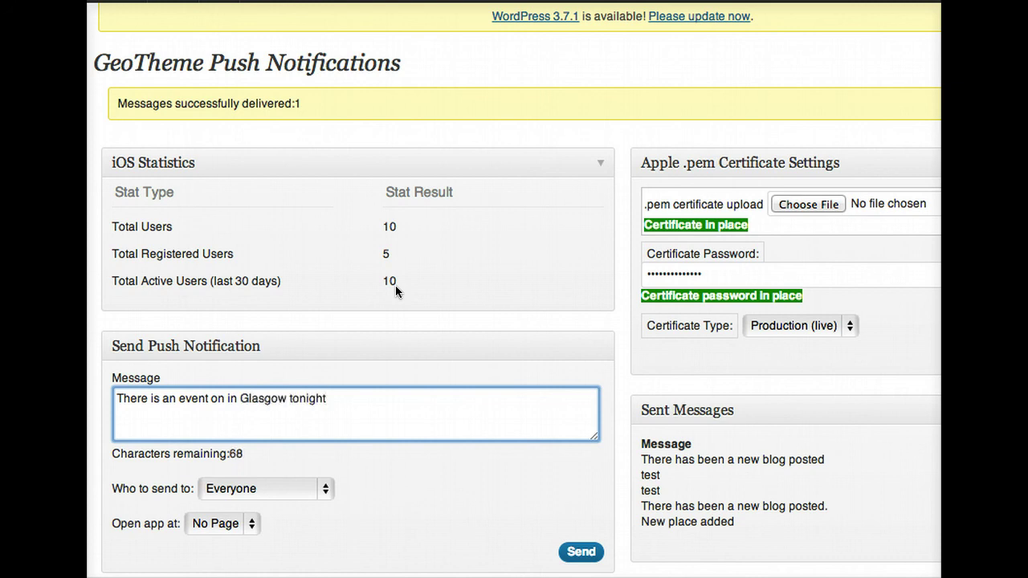
type(", why not go?")
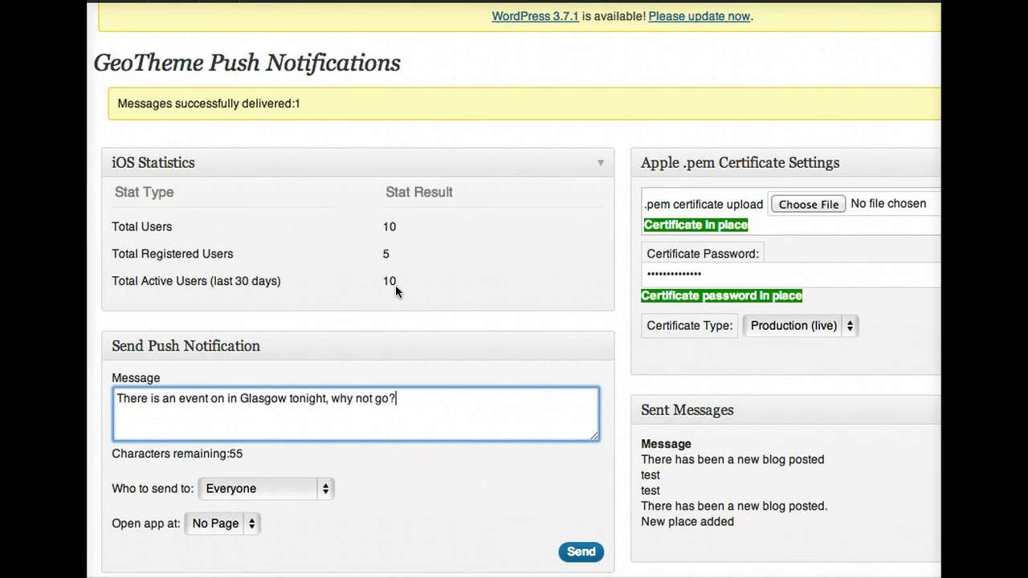
Step: Target the city Glasgow and make the notification open the Taste of Philadelphia event
left_click(233, 489)
left_click(259, 503)
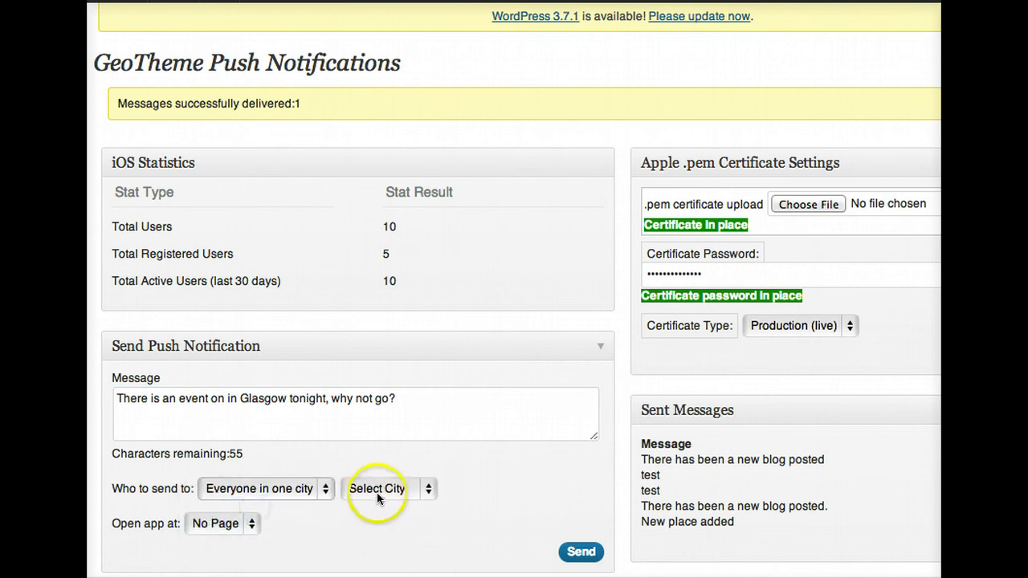
left_click(376, 493)
left_click(378, 505)
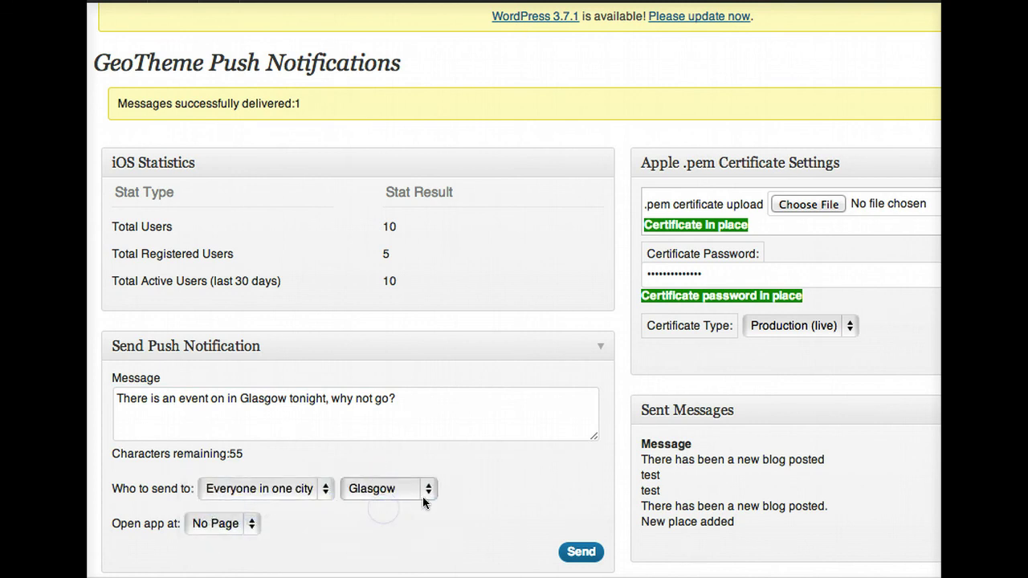
left_click(251, 525)
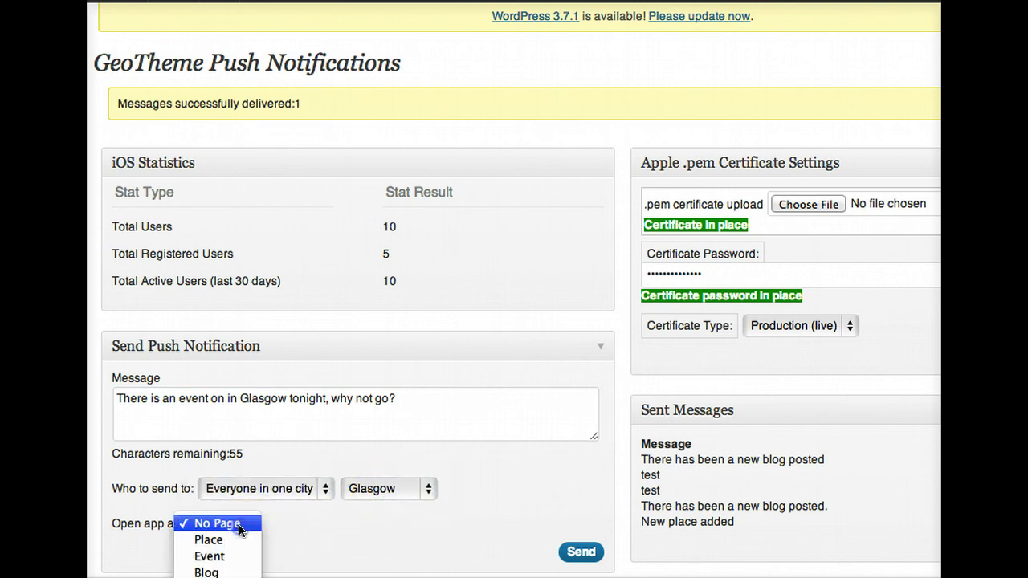
left_click(225, 557)
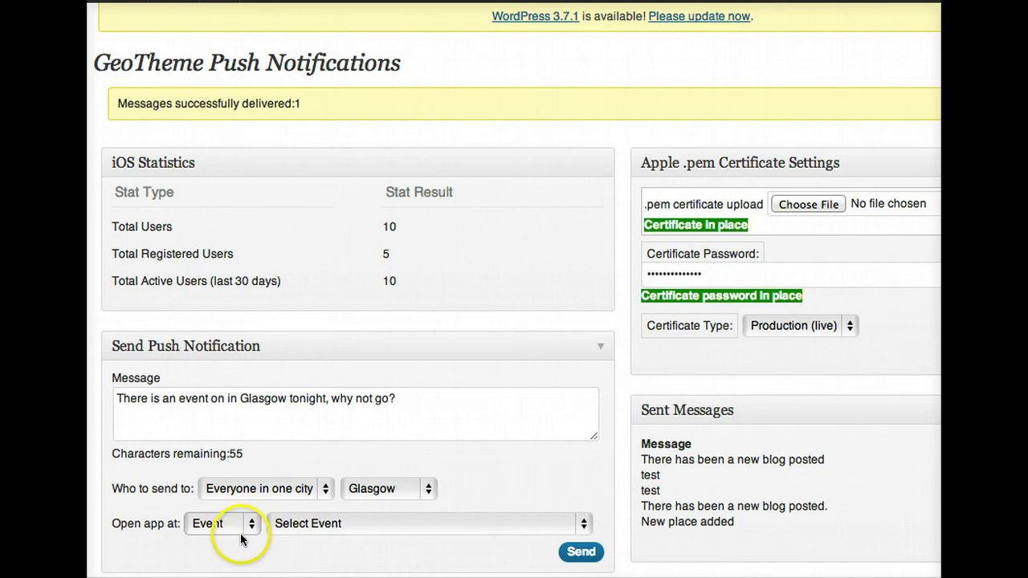
left_click(317, 522)
left_click(361, 549)
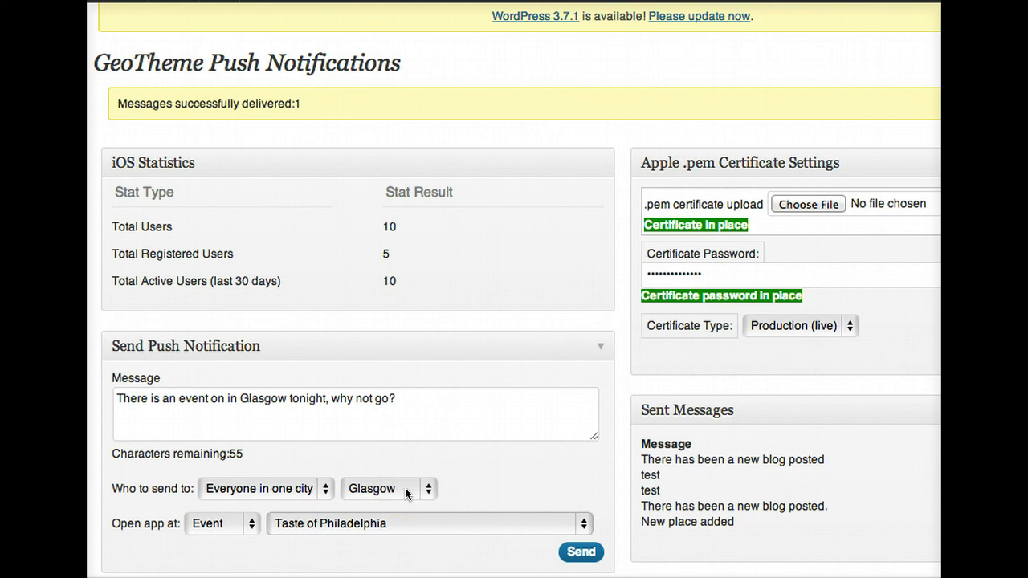
Step: Switch the recipient to a single user account and send the notification
left_click(326, 493)
left_click(307, 491)
left_click(385, 500)
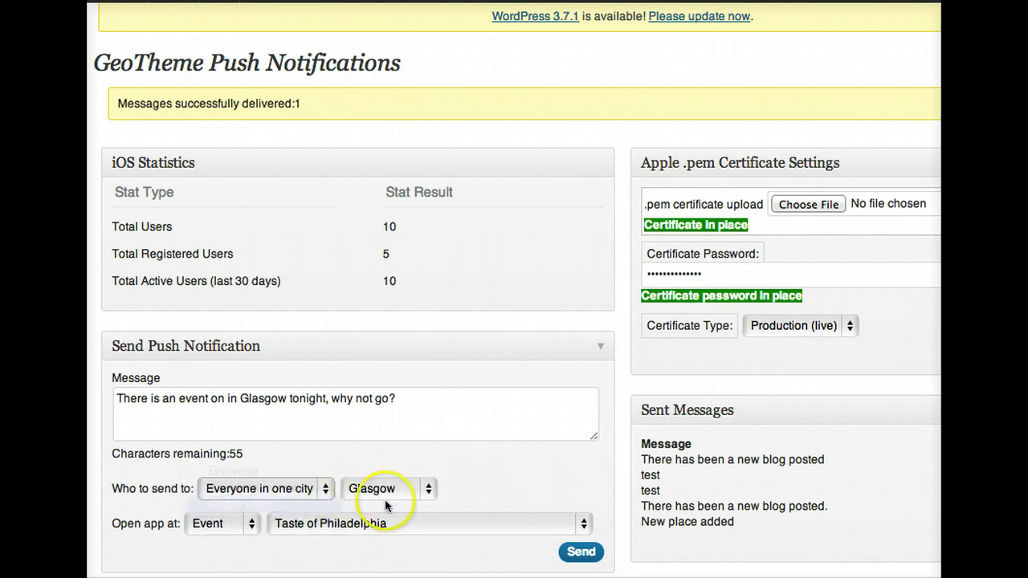
left_click(390, 492)
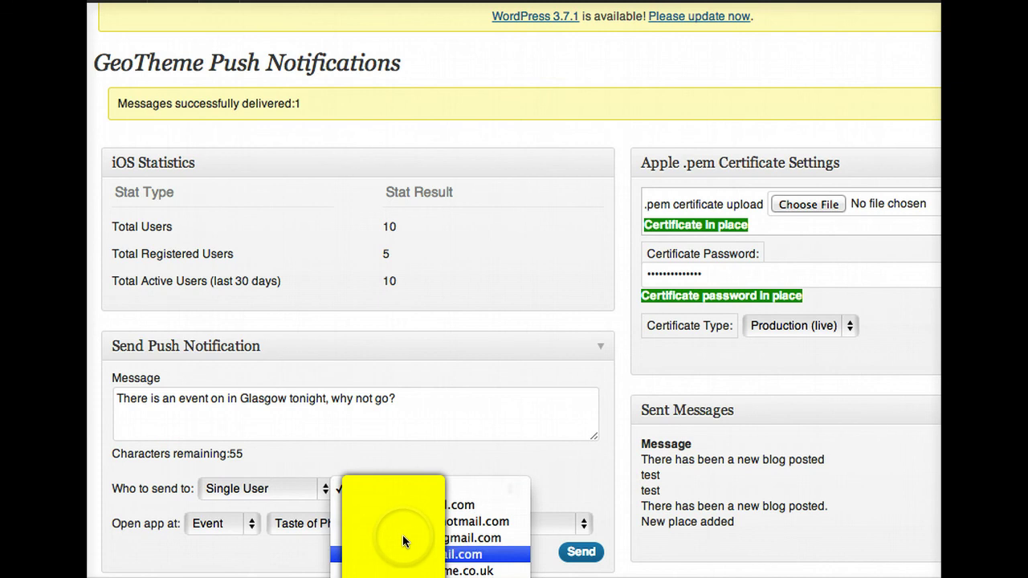
left_click(402, 520)
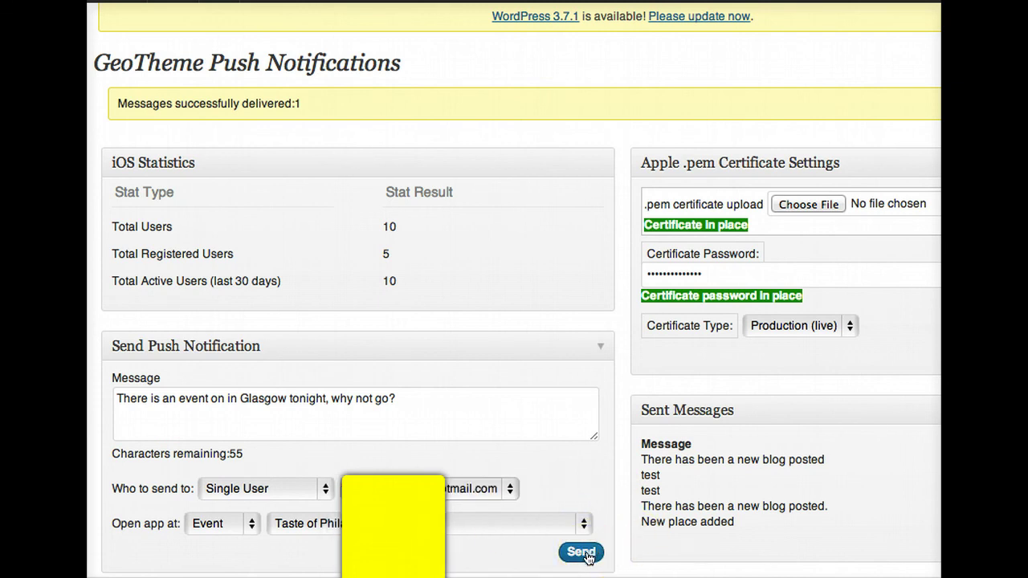
left_click(588, 555)
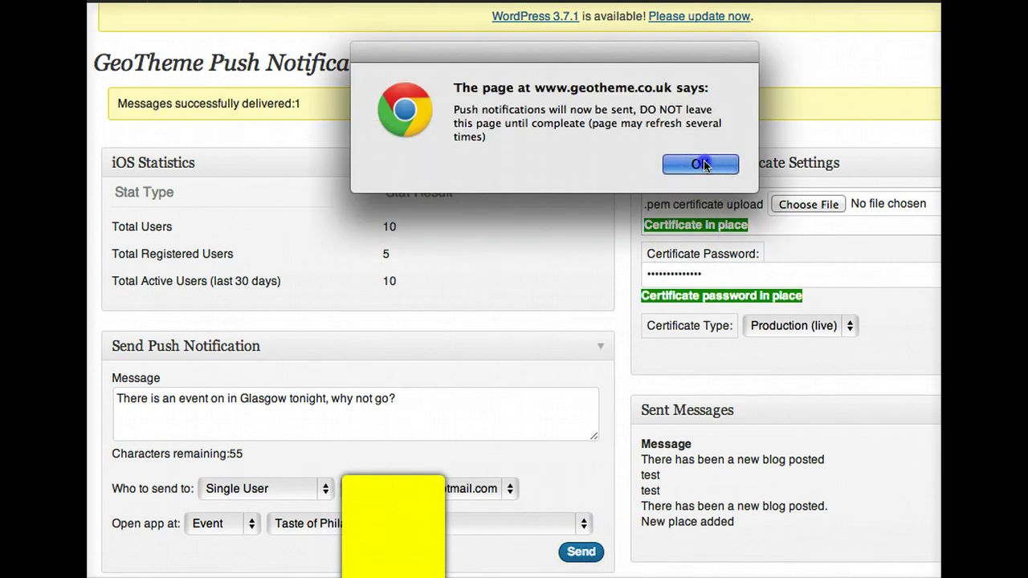
Step: Dismiss the sending warning and open the Glasgow notification to view Taste of Philadelphia's details and map
left_click(701, 165)
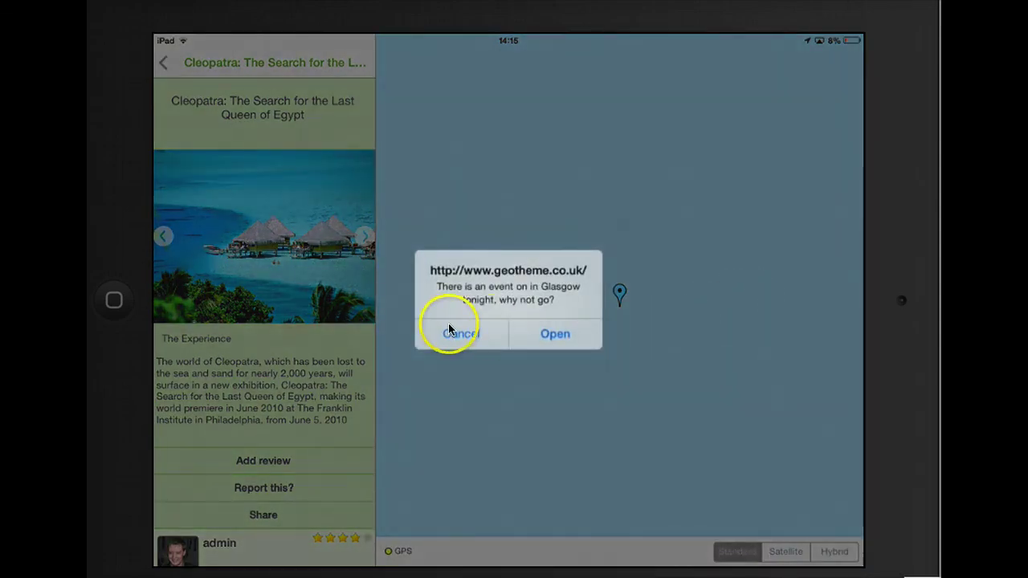
left_click(559, 336)
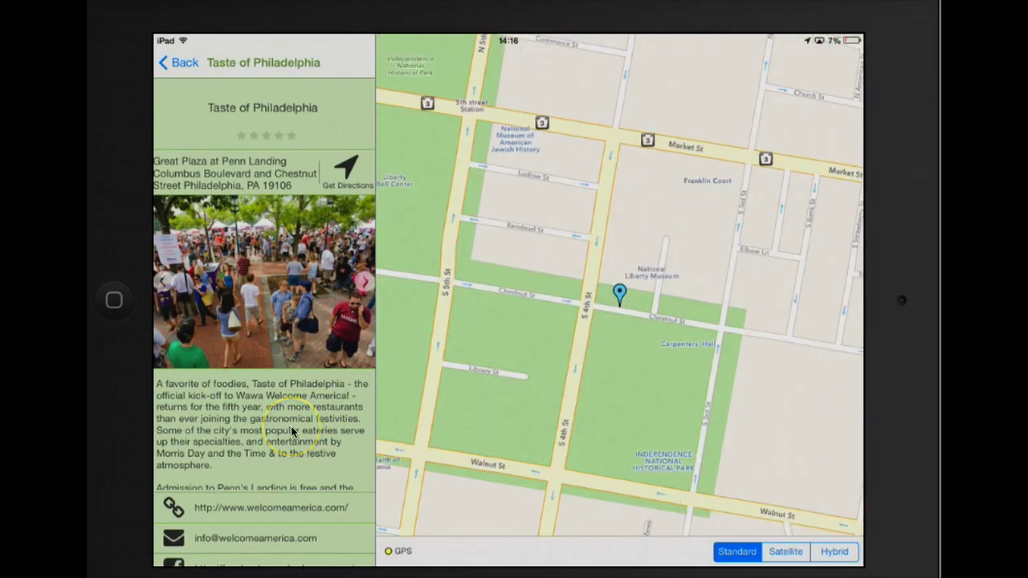
scroll(292, 431, "down", 10)
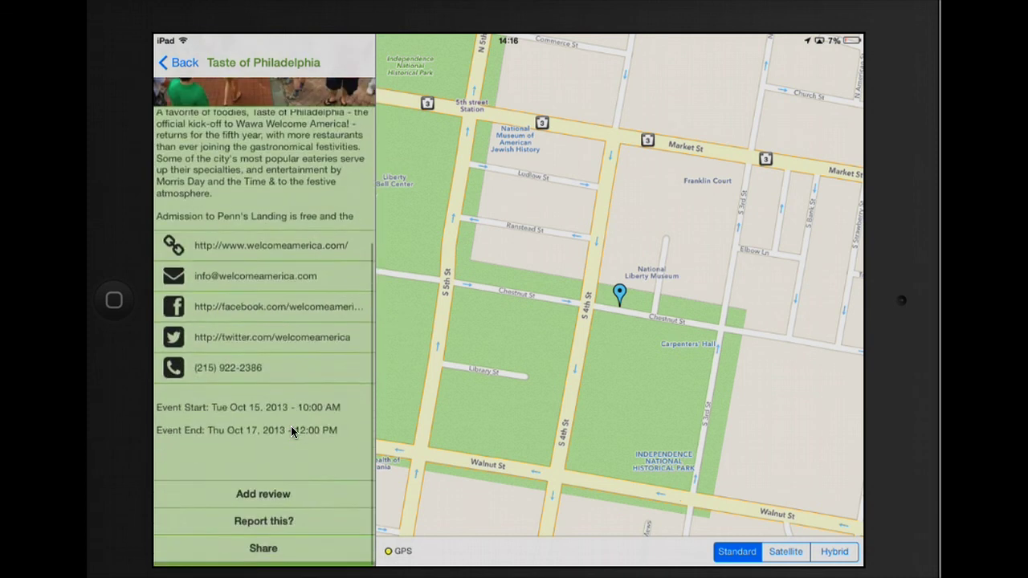
scroll(292, 433, "up", 10)
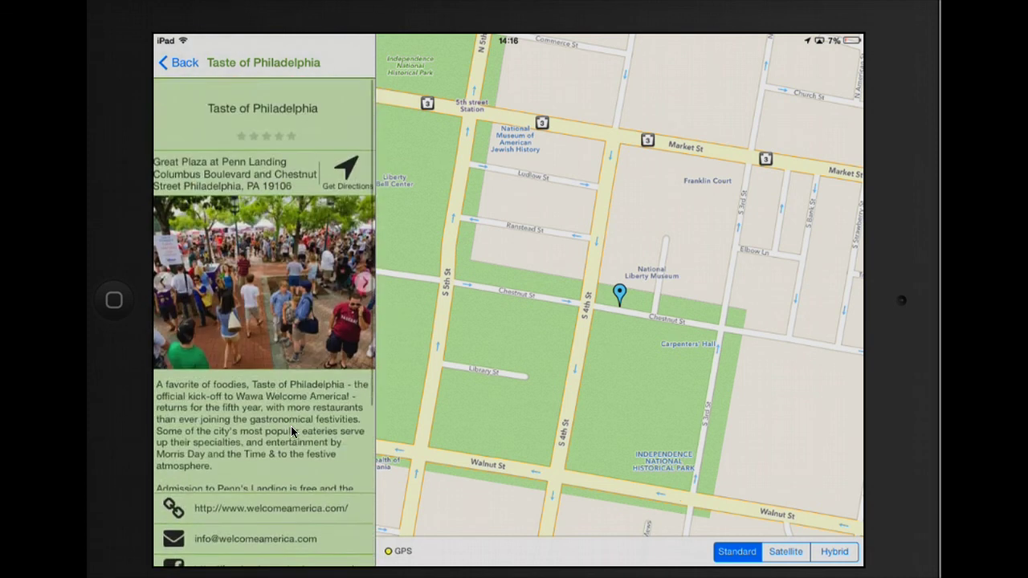